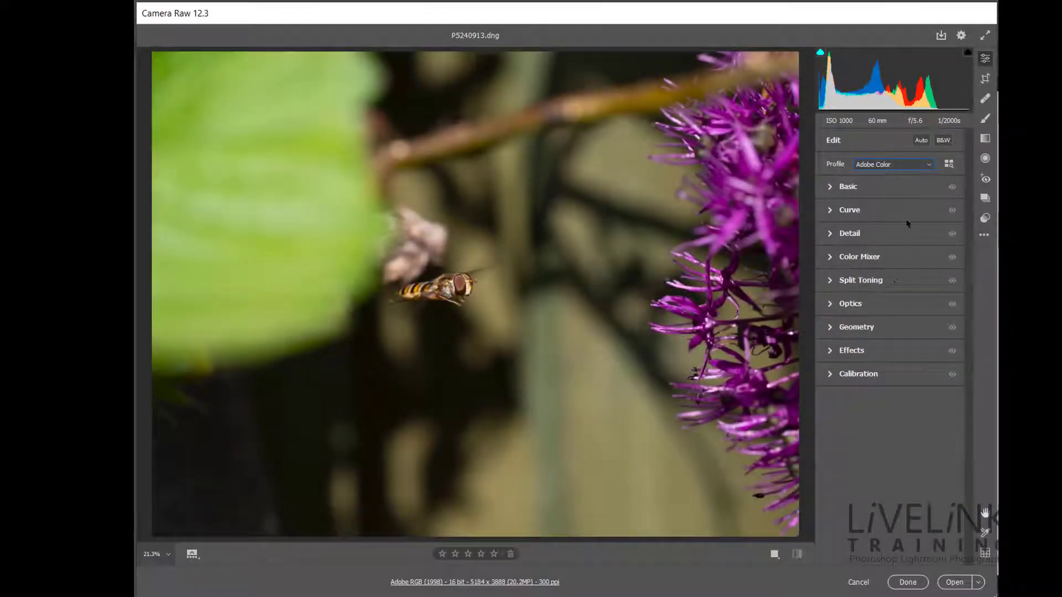
click(929, 164)
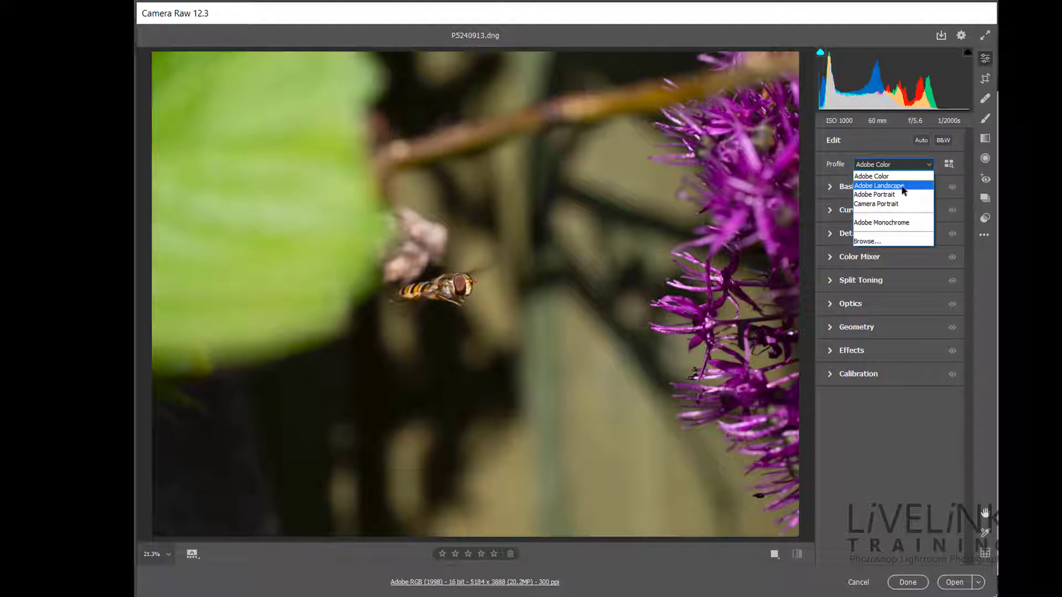
click(901, 193)
click(929, 165)
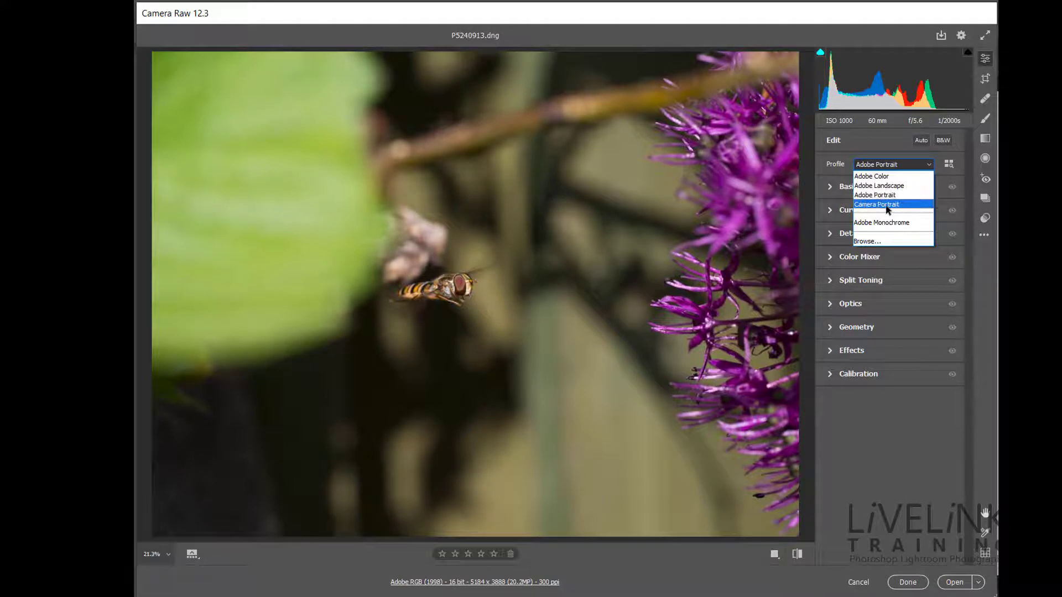
click(885, 223)
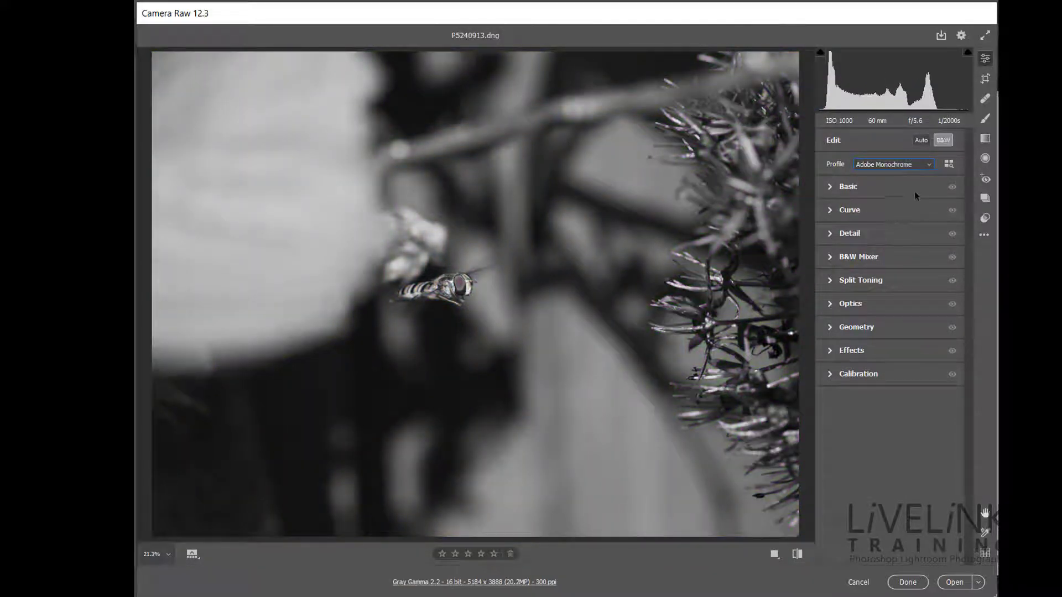
click(930, 166)
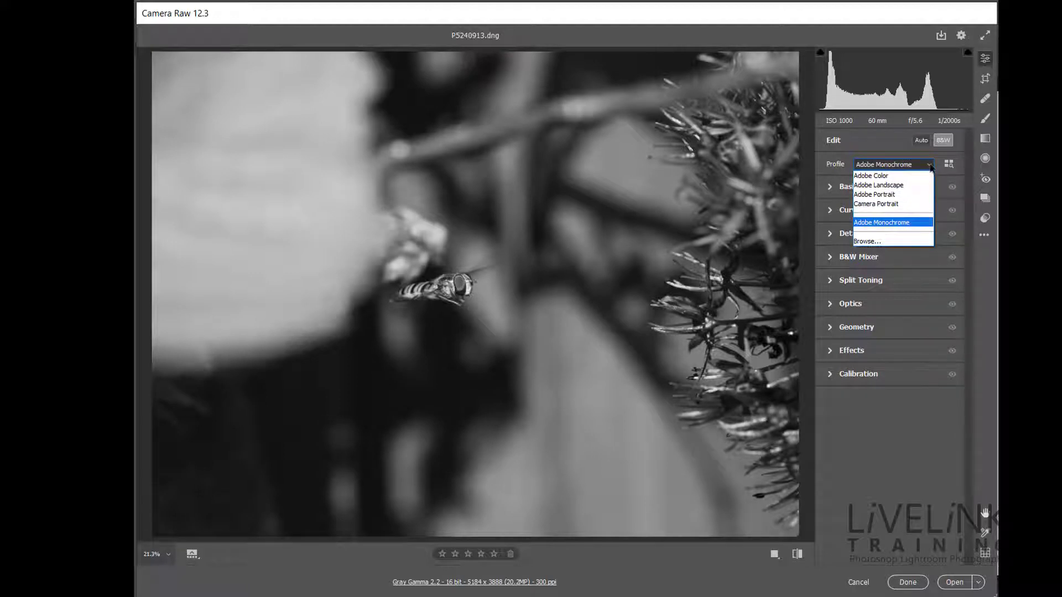
click(886, 177)
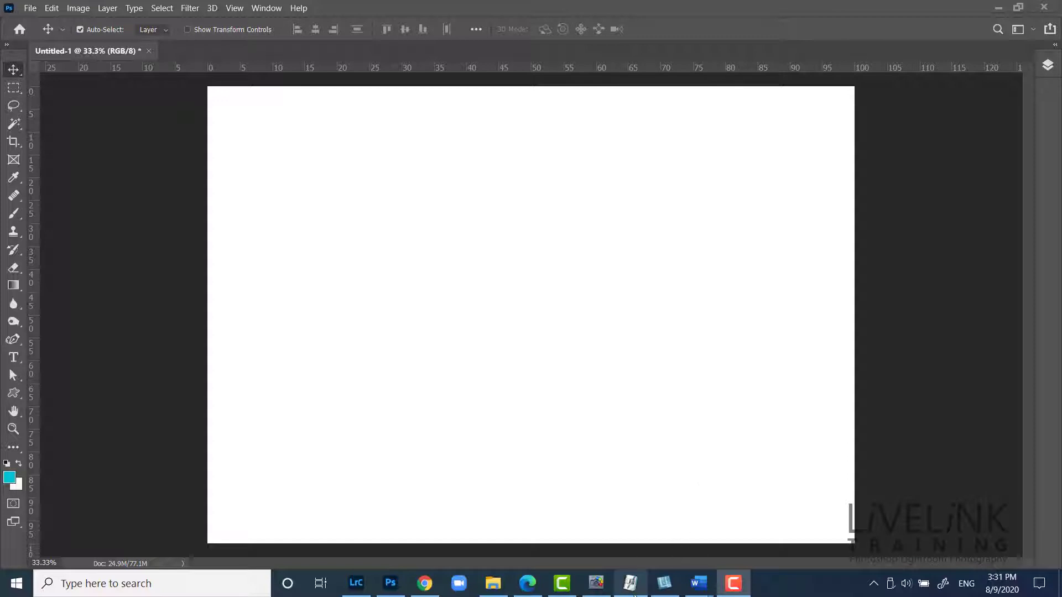
- Open the Daylight.dng ColorChecker image from the Desktop in DNG Profile Editor
click(594, 581)
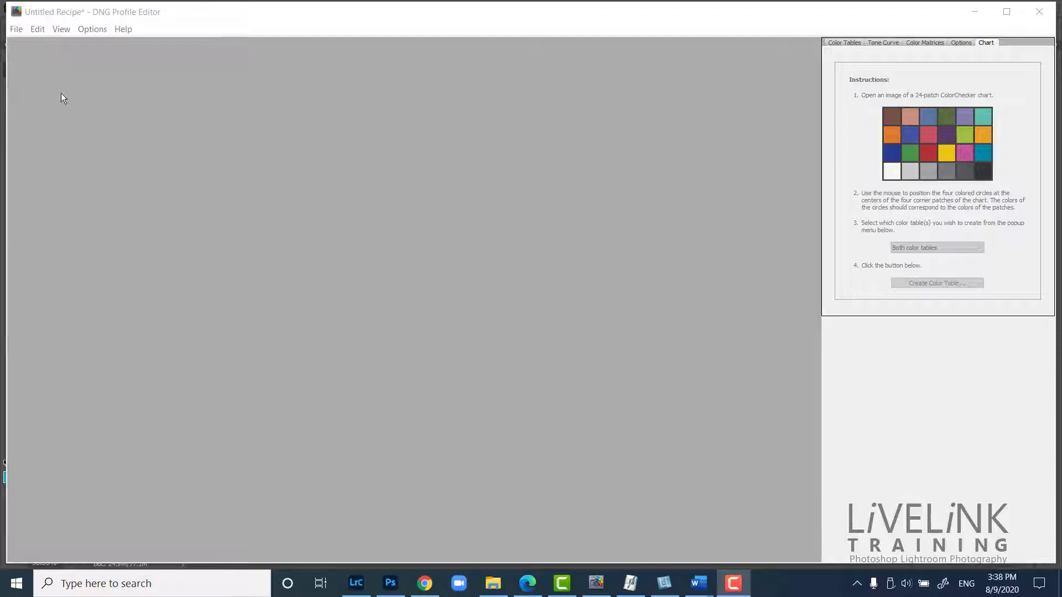
click(19, 28)
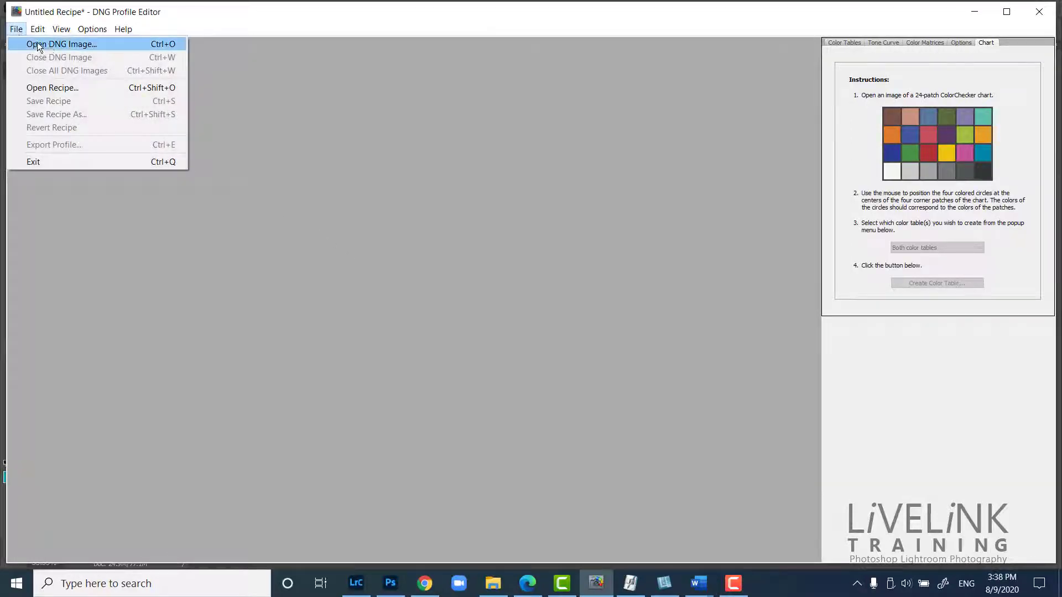
click(72, 43)
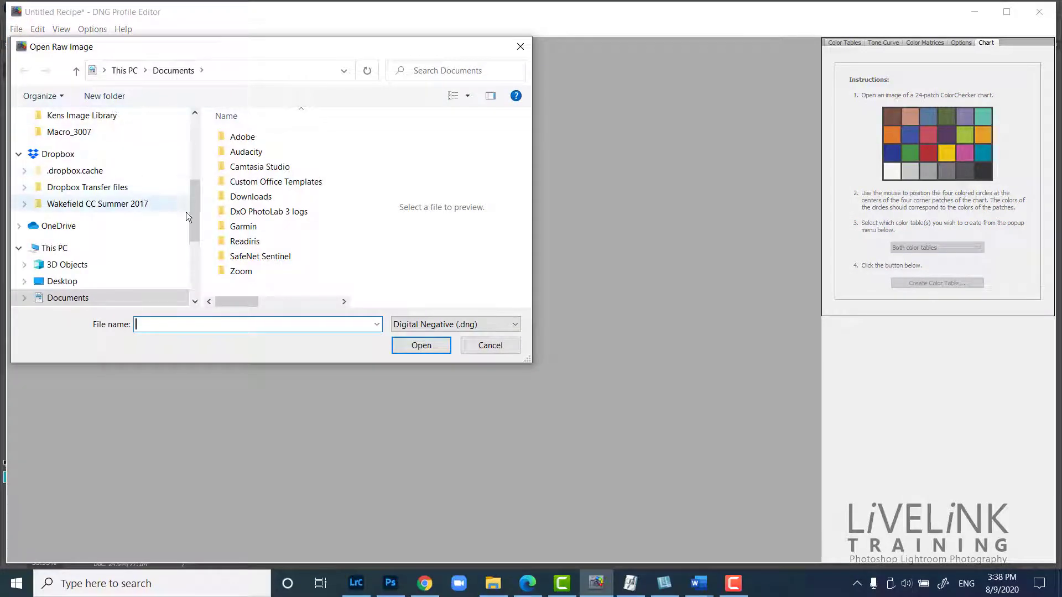
drag(194, 214, 190, 144)
click(84, 144)
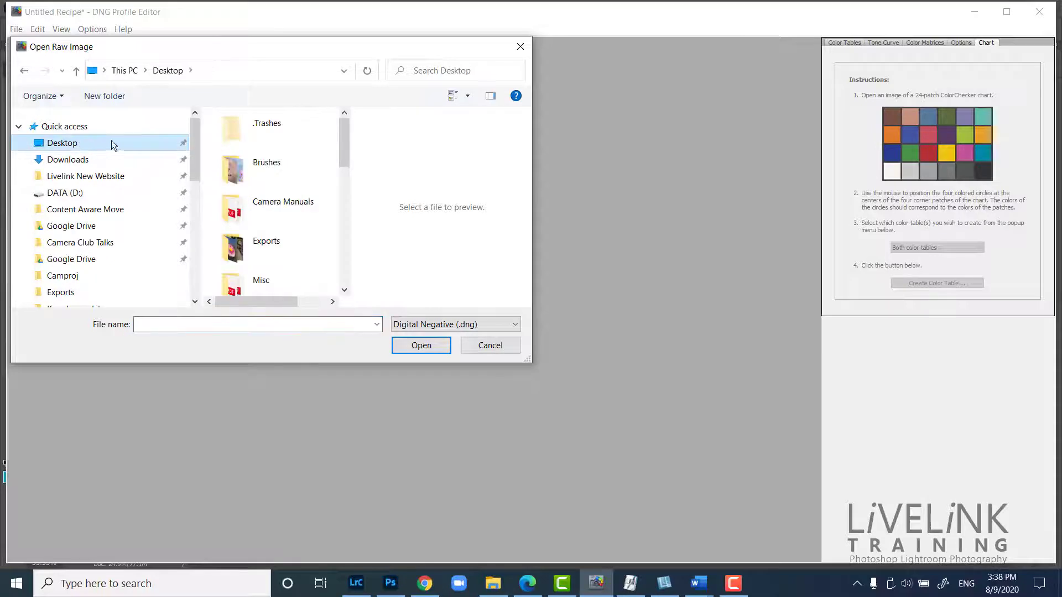
drag(344, 141, 338, 217)
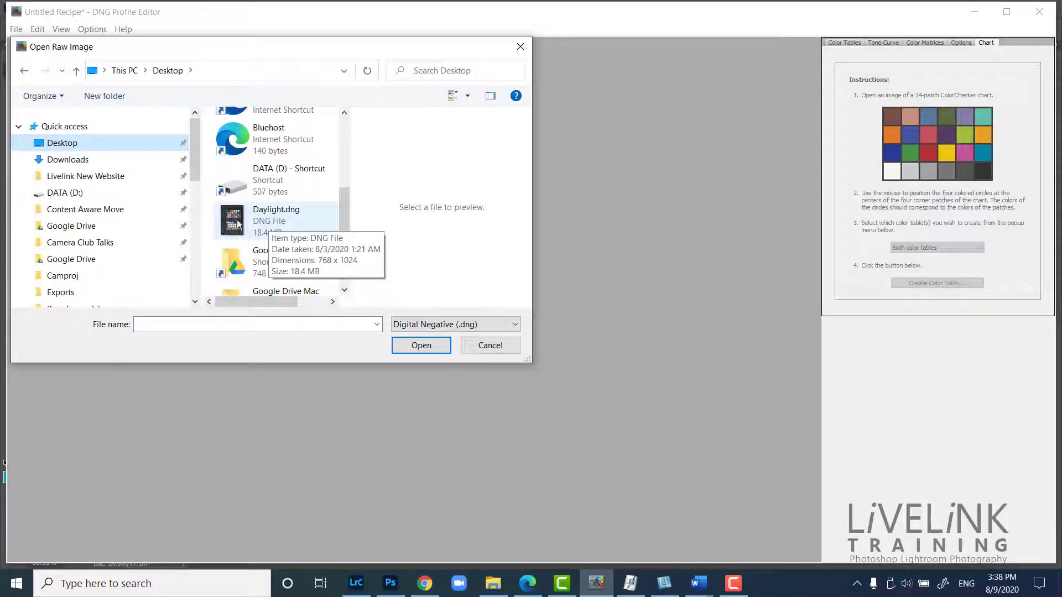
click(271, 222)
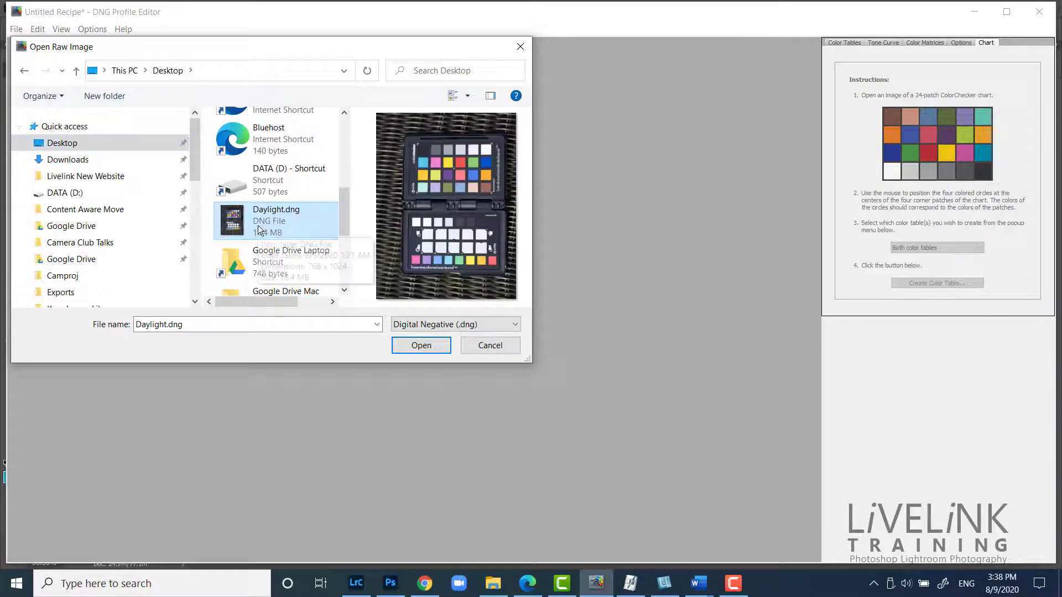
click(419, 346)
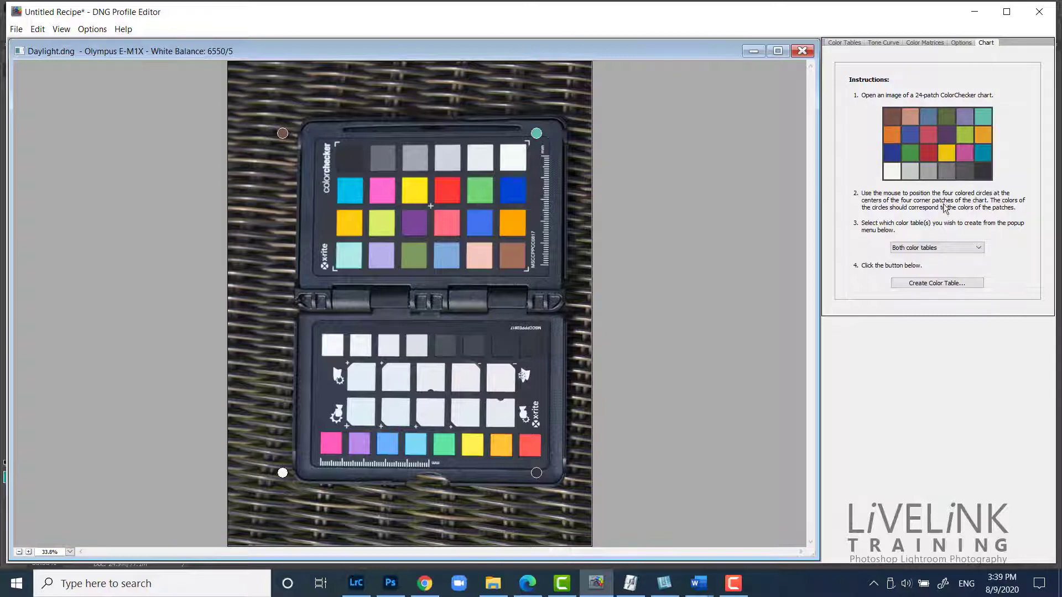
- On the Chart tab, keep the color table option set to Both color tables
click(977, 250)
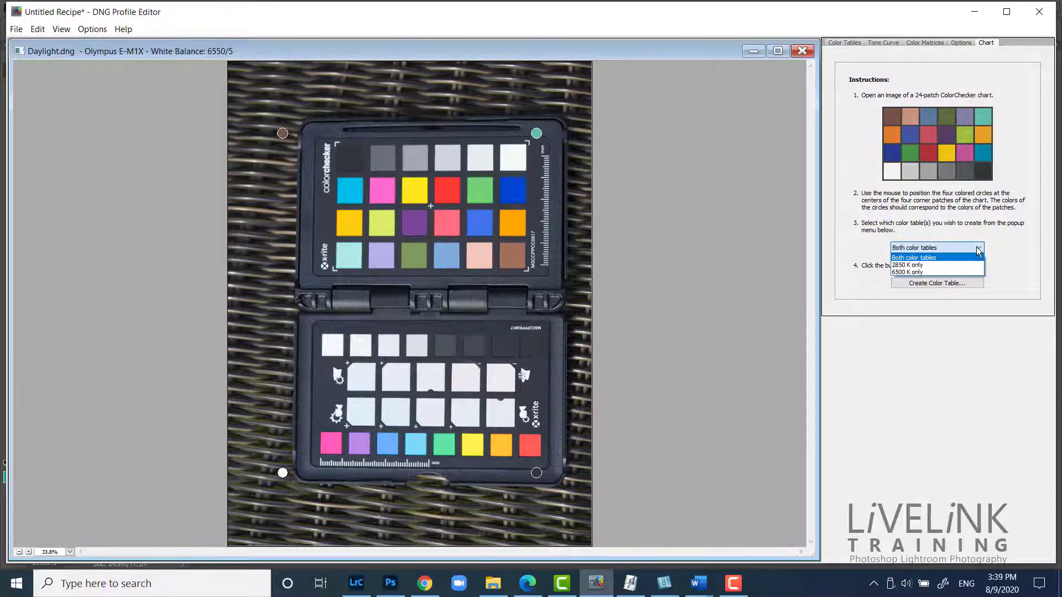
click(941, 258)
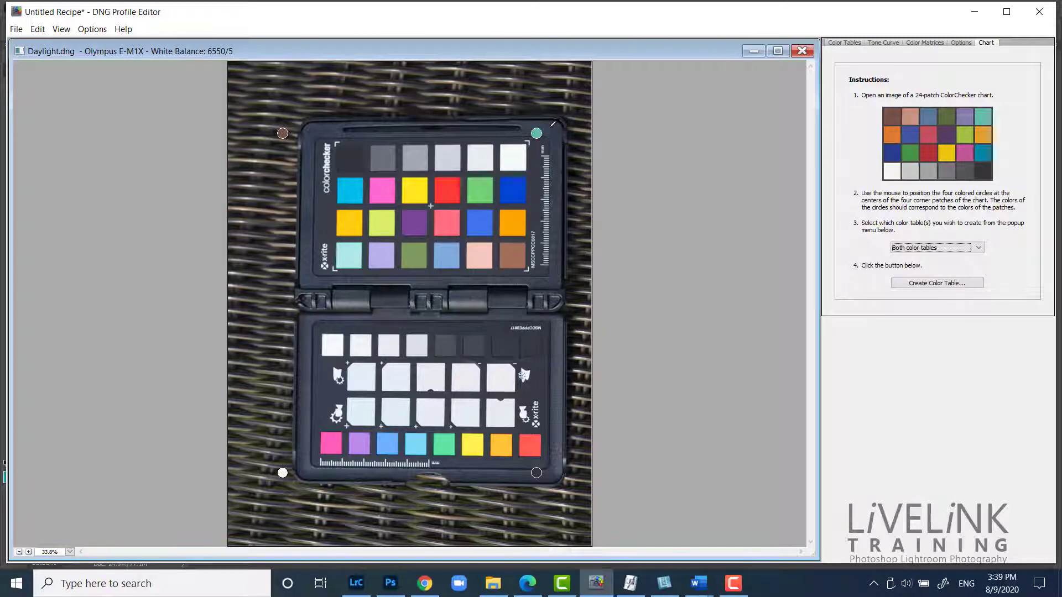
- Place the four circles on the teal, brown, white and black corner patches
mouse_move(551, 124)
mouse_down()
mouse_move(514, 116)
mouse_move(515, 155)
mouse_move(555, 148)
mouse_move(528, 111)
mouse_up()
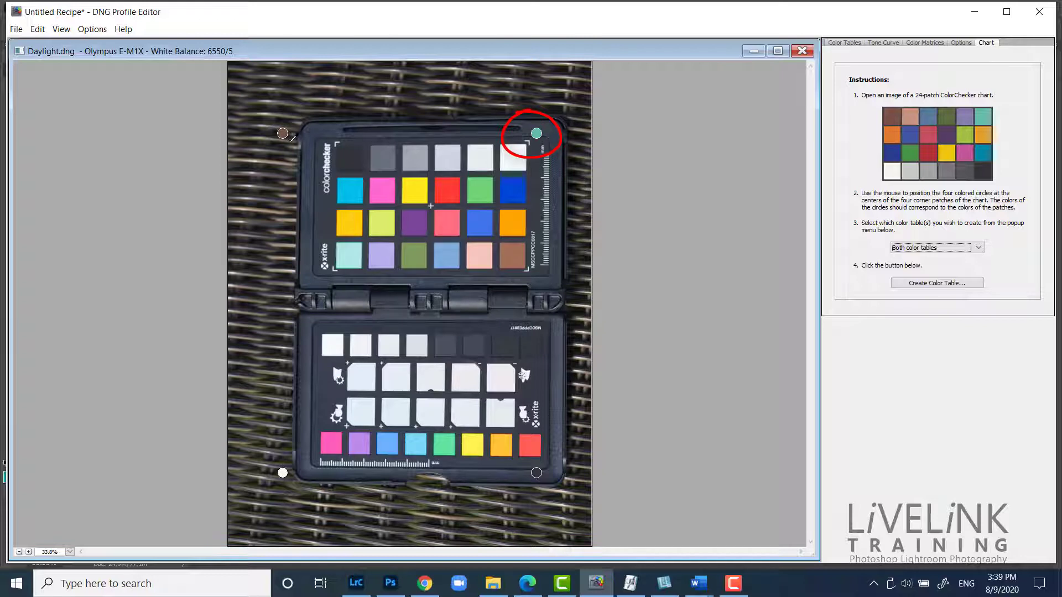
key(Escape)
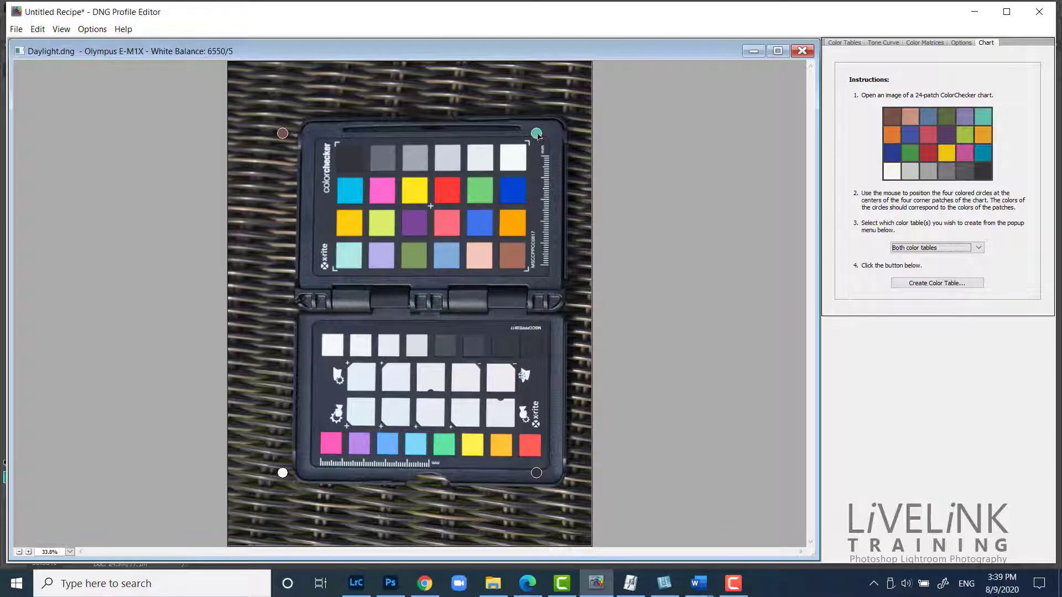
drag(538, 134, 351, 257)
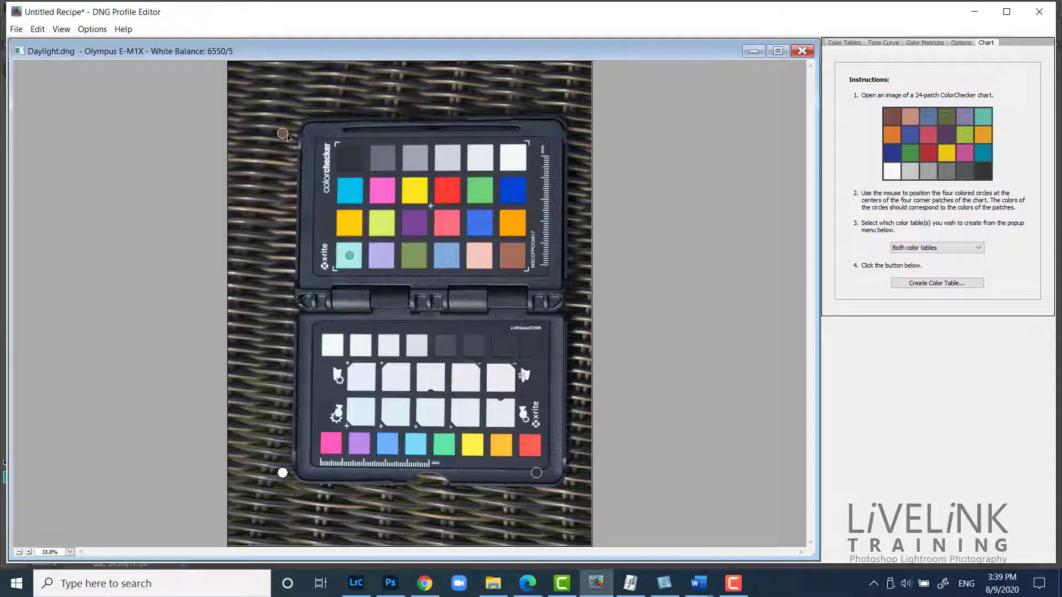
drag(283, 134, 513, 257)
drag(283, 474, 513, 159)
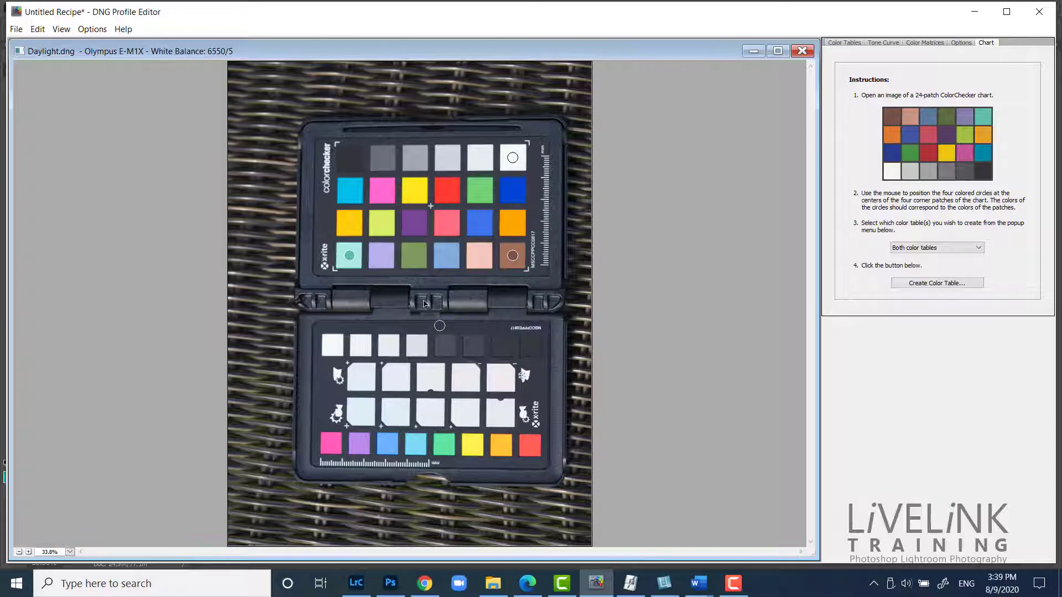
drag(350, 158, 349, 160)
- Build the color tables from the chart and dismiss the success message
click(933, 284)
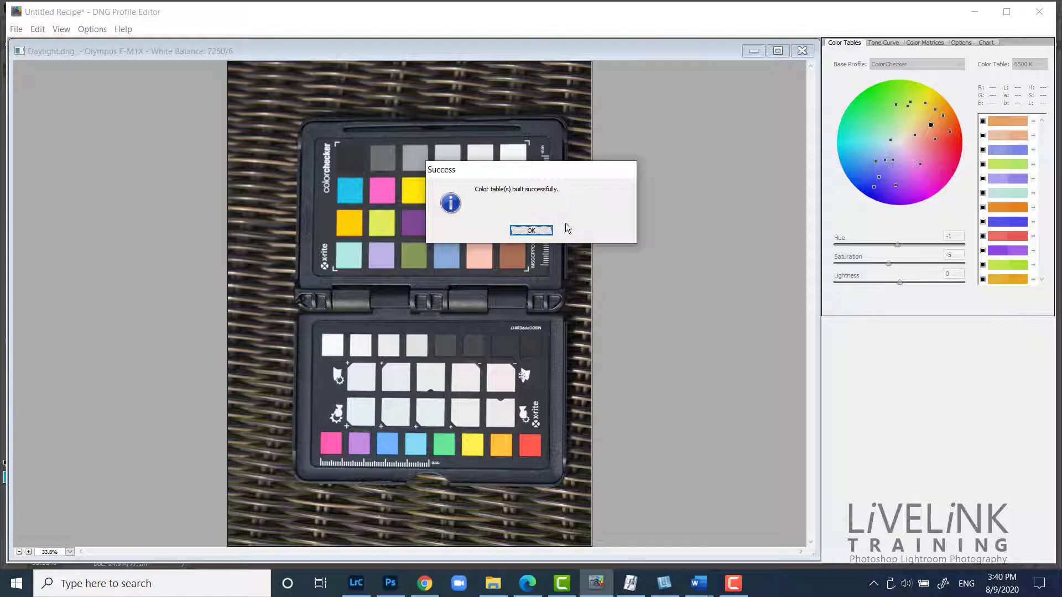
click(530, 231)
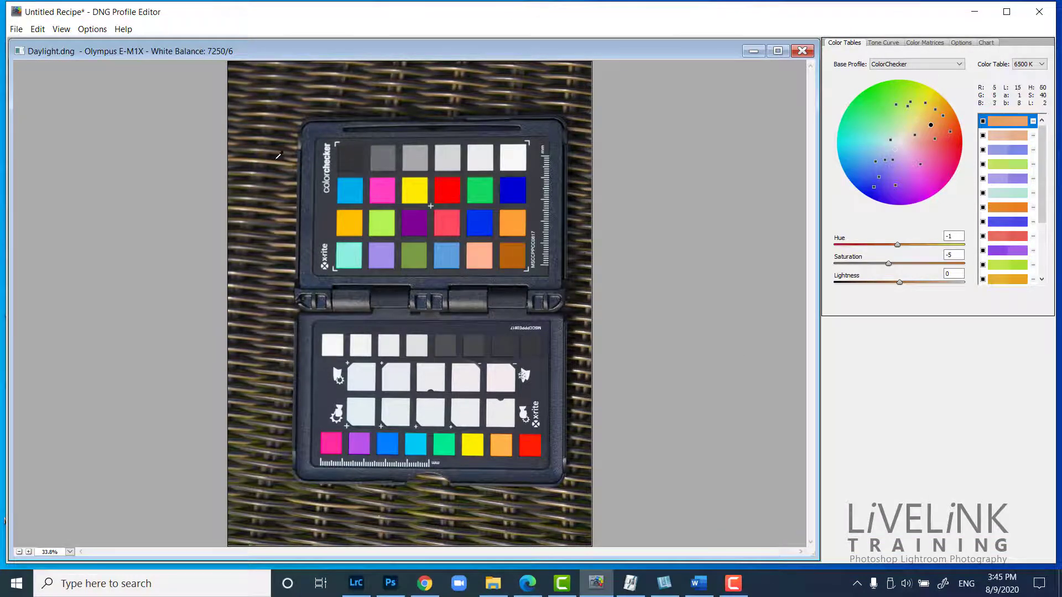
- Start exporting the Olympus E-M1X profile into the Desktop Profiles folder
click(17, 31)
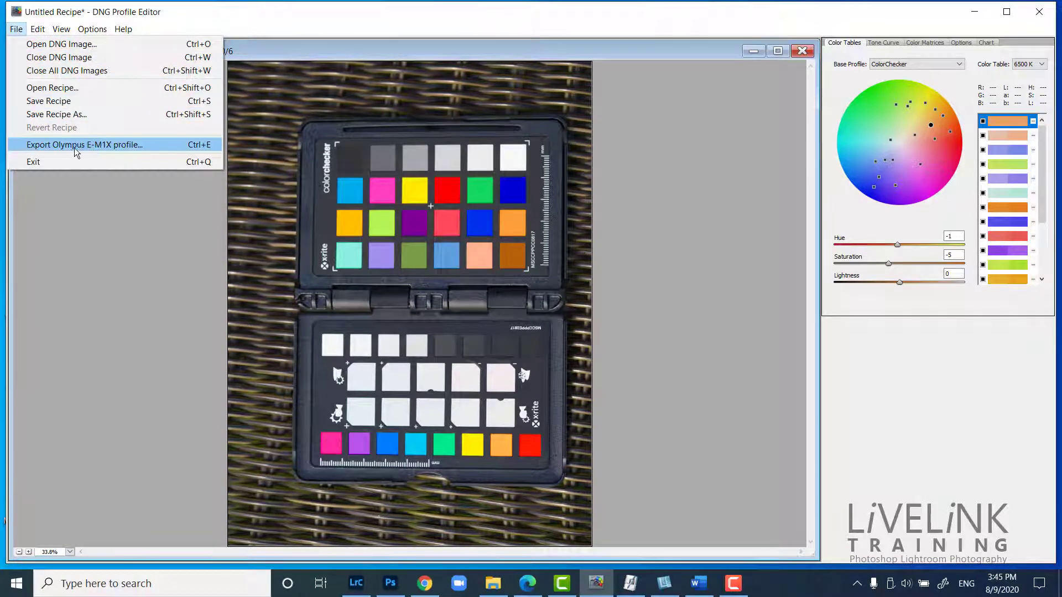
click(114, 148)
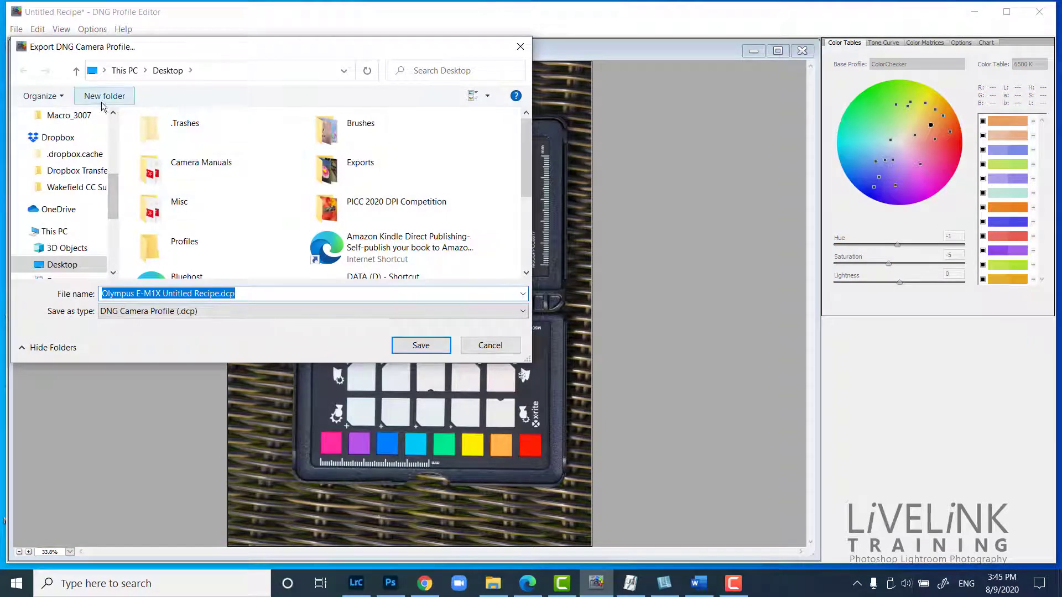
drag(521, 141, 523, 143)
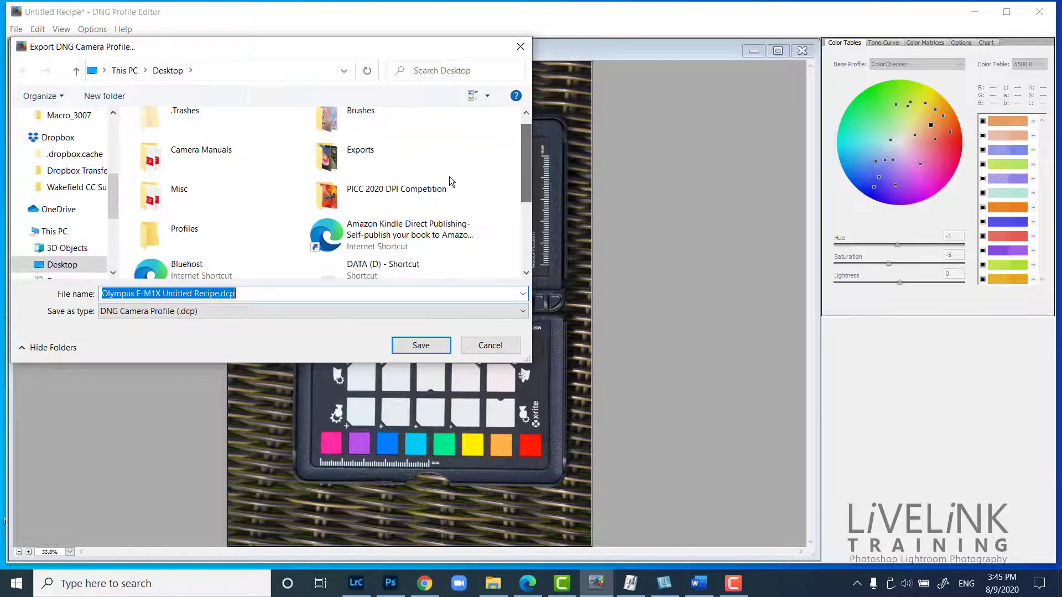
click(194, 235)
double_click(194, 235)
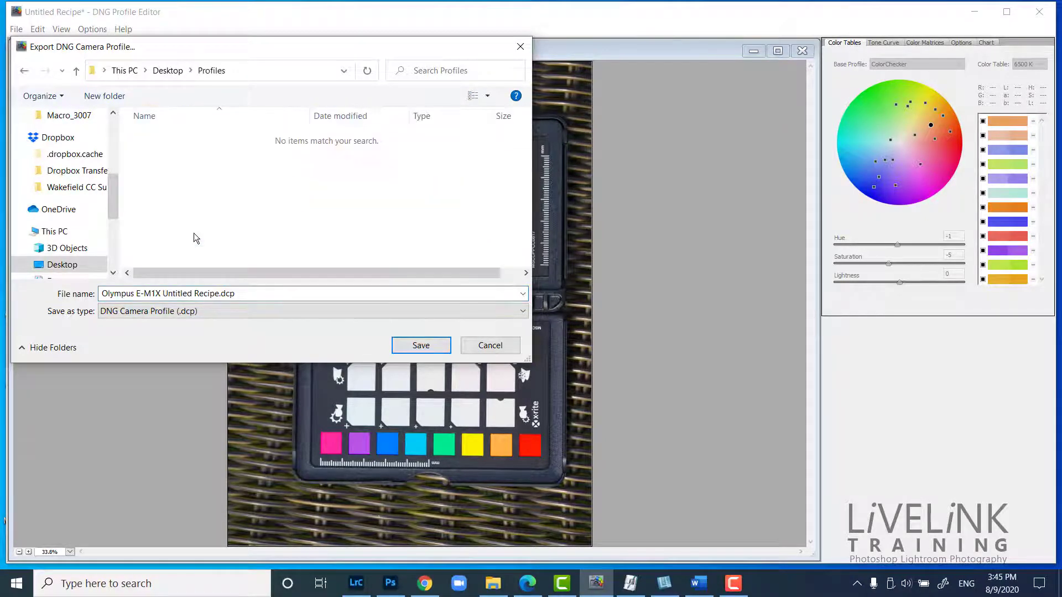
- Save the profile as 'Olympus E-M1X Daylight.dcp' and dismiss the success message
click(219, 294)
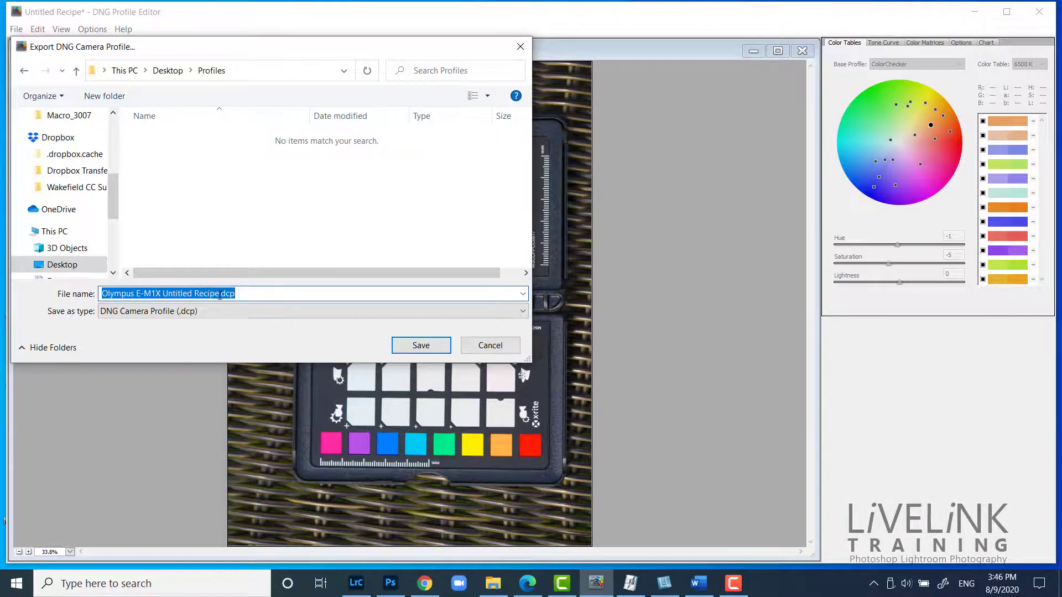
click(232, 296)
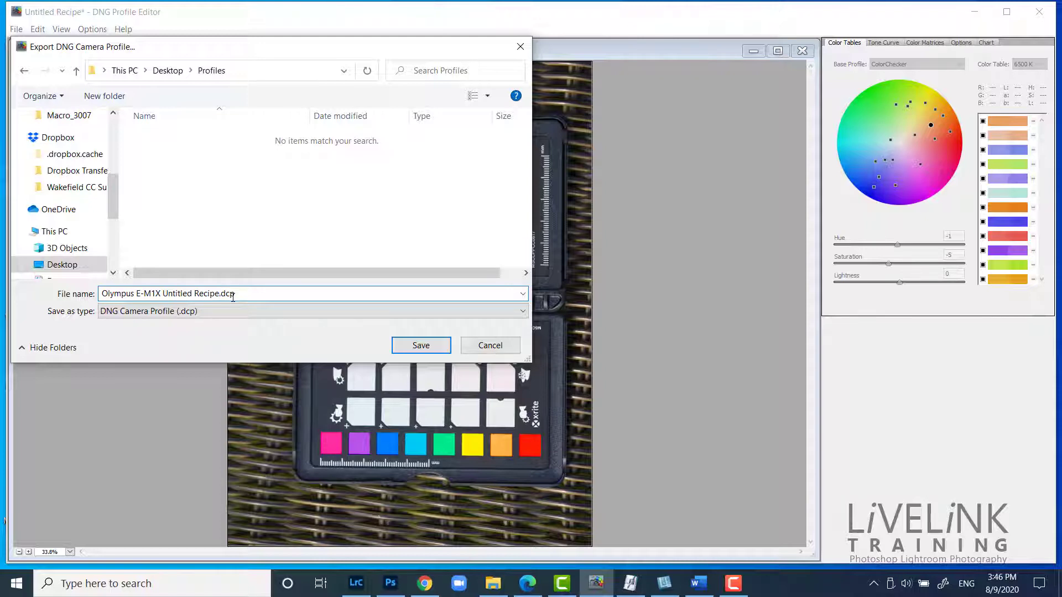
key(BackSpace)
key(BackSpace)
key(BackSpace)
key(BackSpace)
key(BackSpace)
key(BackSpace)
key(BackSpace)
key(BackSpace)
key(BackSpace)
key(BackSpace)
key(BackSpace)
key(BackSpace)
key(BackSpace)
key(BackSpace)
key(BackSpace)
key(BackSpace)
text(Daylight.)
click(422, 348)
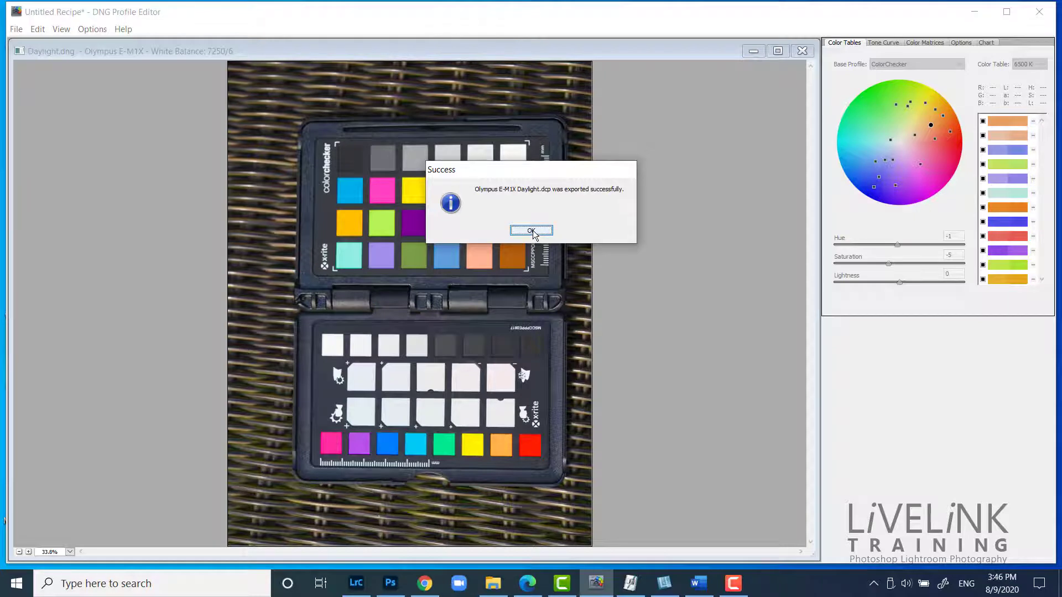
click(532, 231)
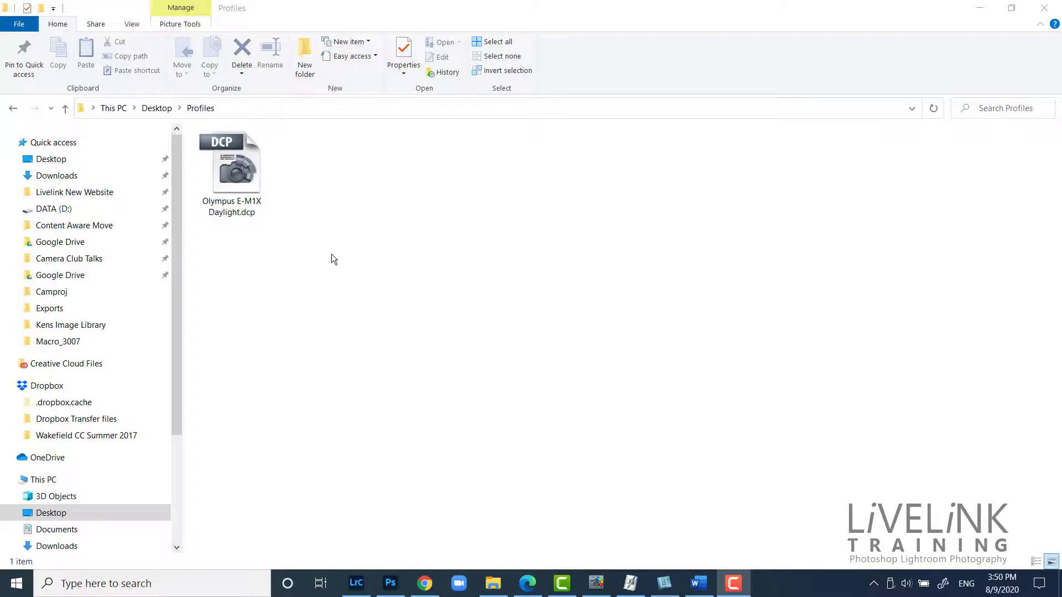
- Compress the .dcp into a zipped folder named Olympus E-M1X Daylight.zip
click(245, 184)
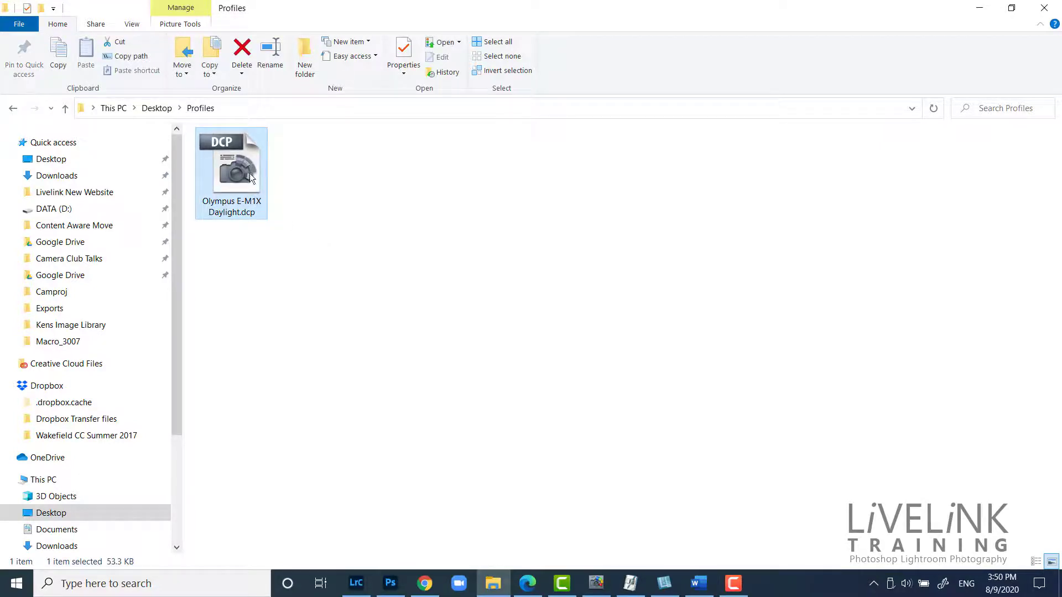
right_click(244, 173)
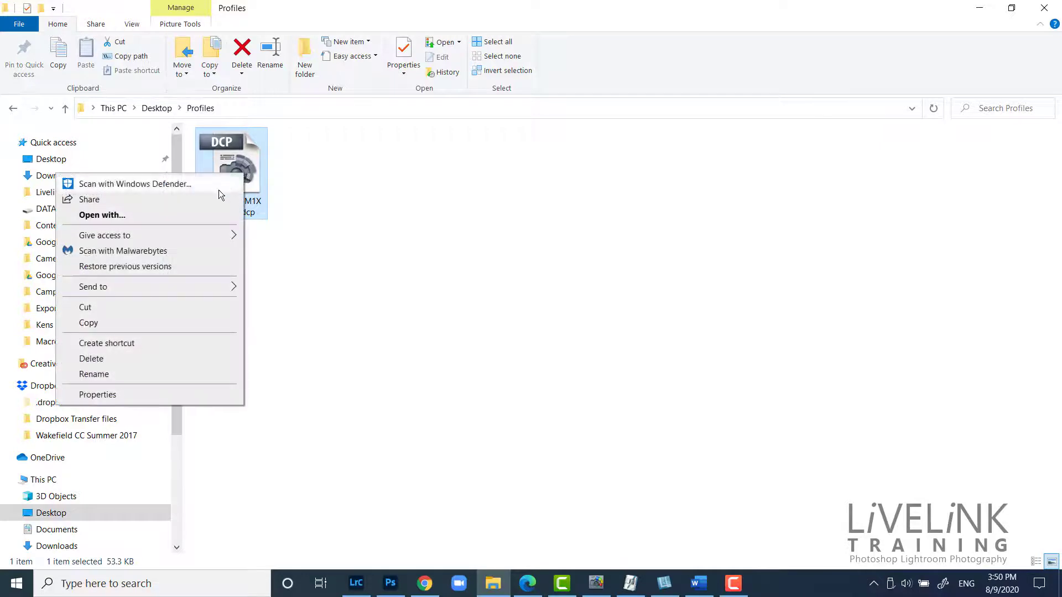
mouse_move(192, 290)
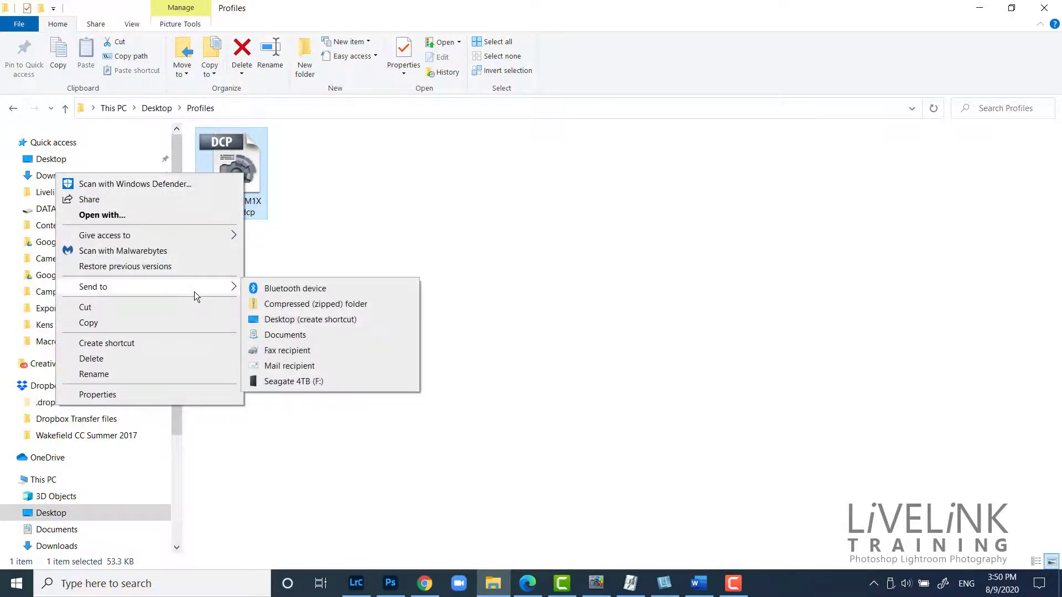
click(293, 305)
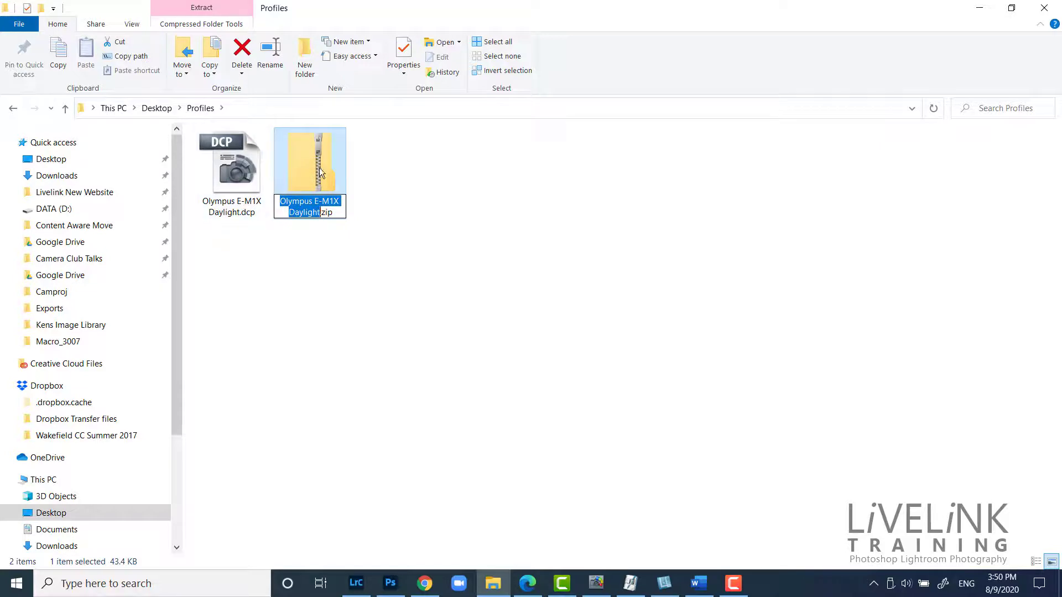
click(374, 202)
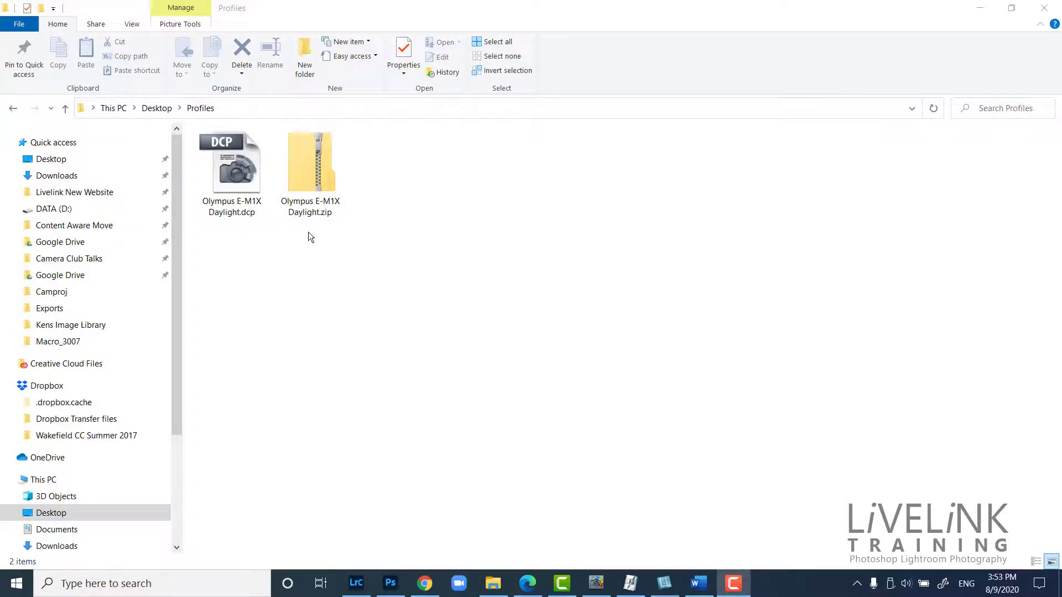
- Open Daylight.dng from the Desktop in Camera Raw
click(157, 109)
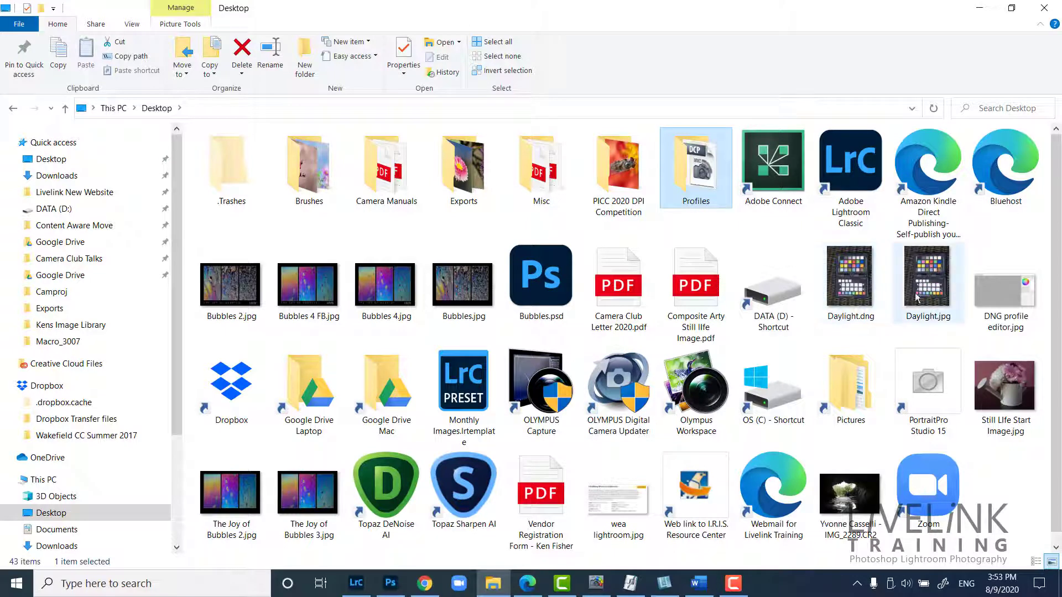
click(854, 288)
double_click(854, 288)
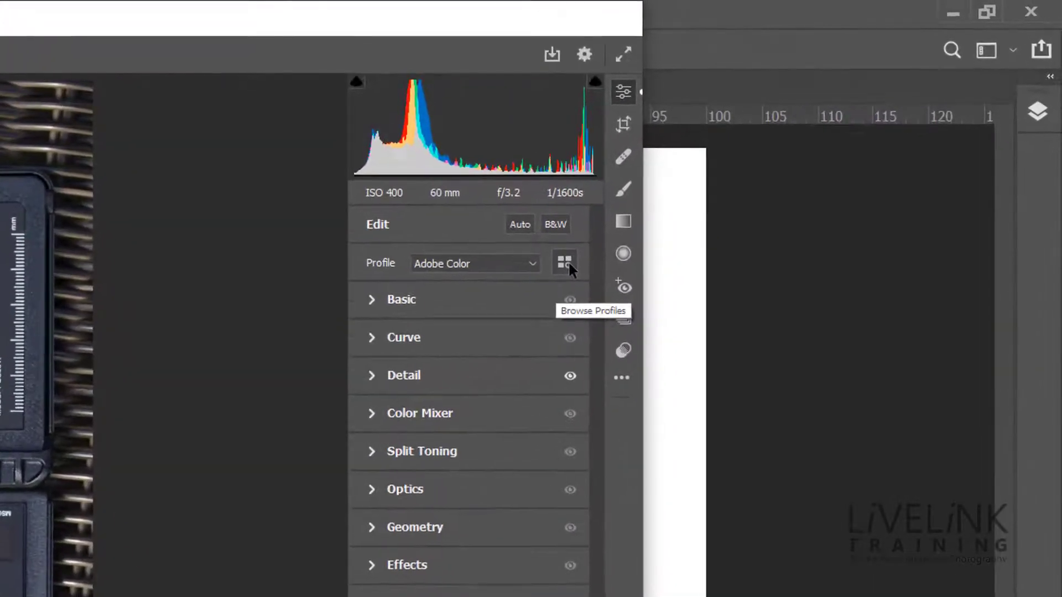
- From the Profile browser's more options, open Import Profiles & Presets
click(683, 202)
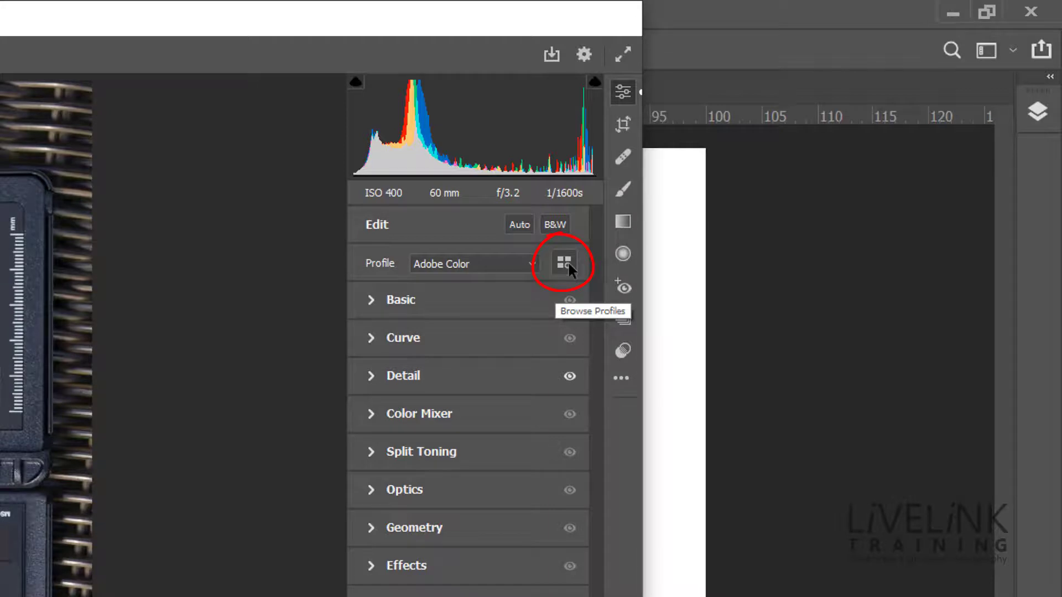
click(579, 225)
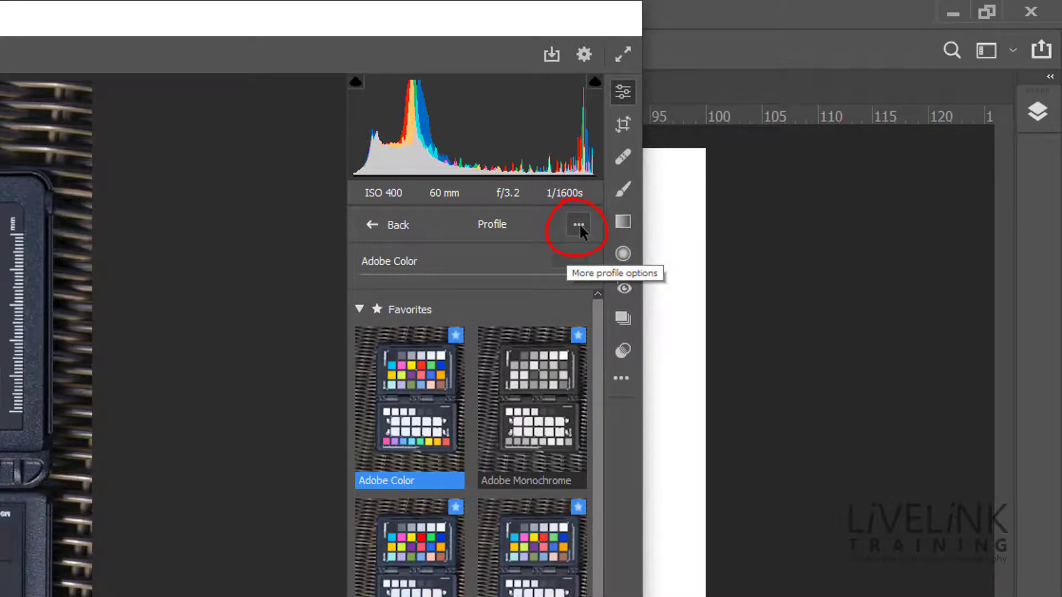
click(578, 224)
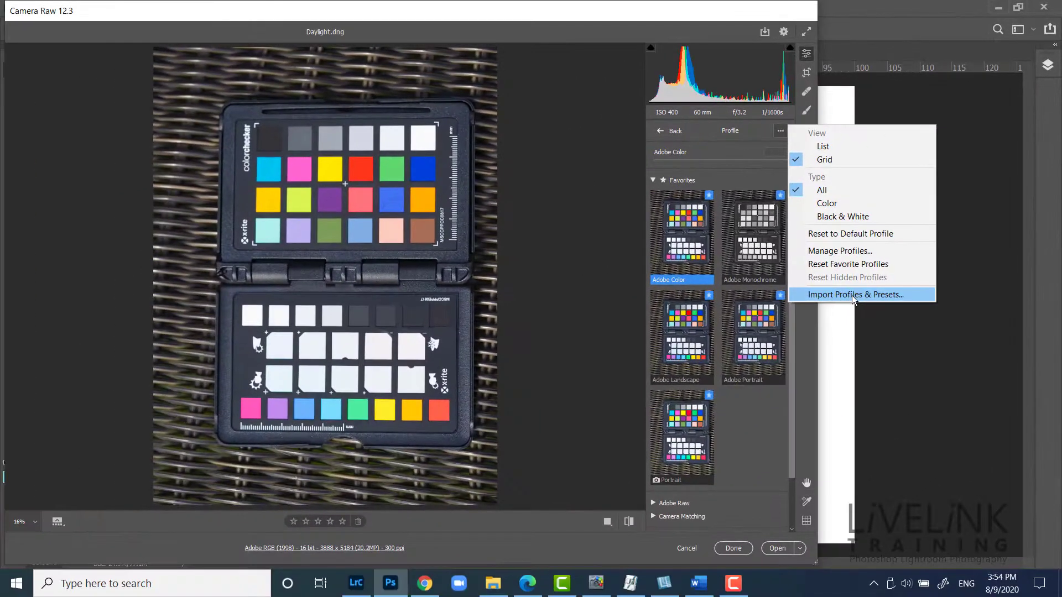
click(852, 295)
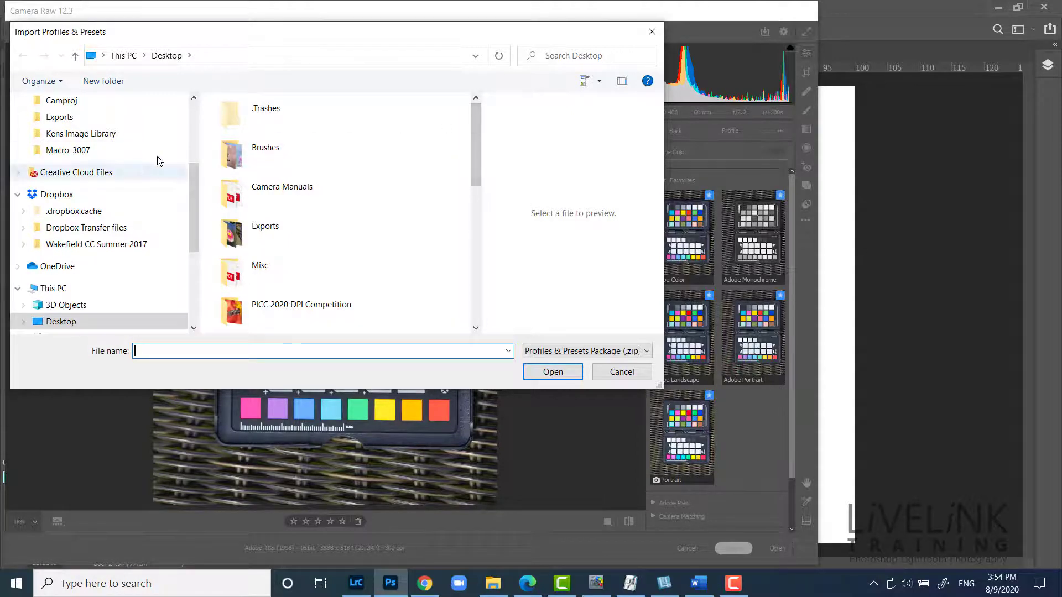
- Import Olympus E-M1X Daylight.zip from the Desktop Profiles folder
scroll(160, 160, up, 4)
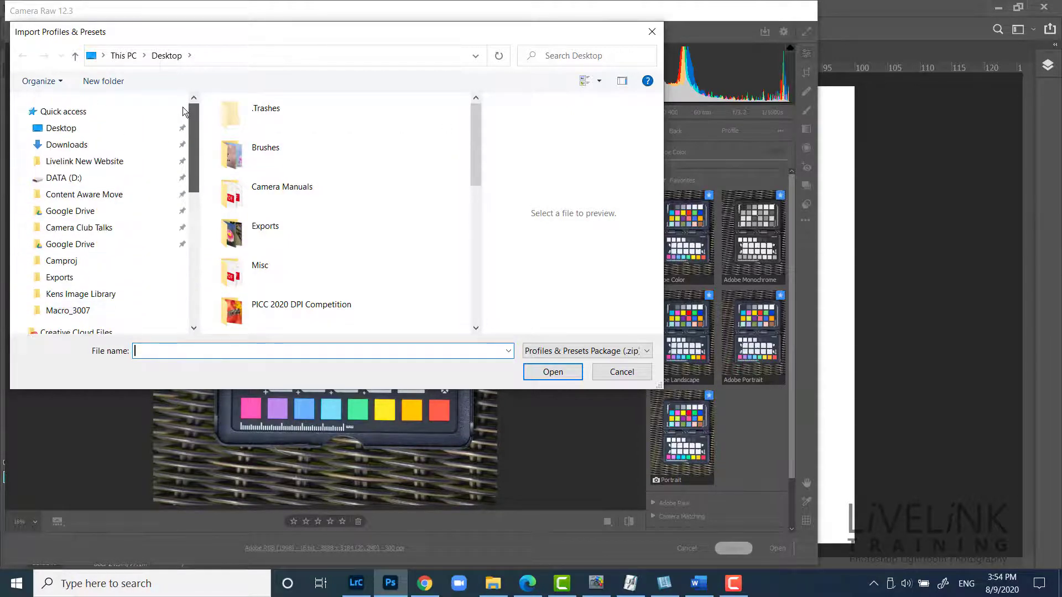
click(67, 131)
mouse_move(472, 129)
mouse_down()
mouse_move(475, 277)
mouse_move(464, 180)
mouse_up()
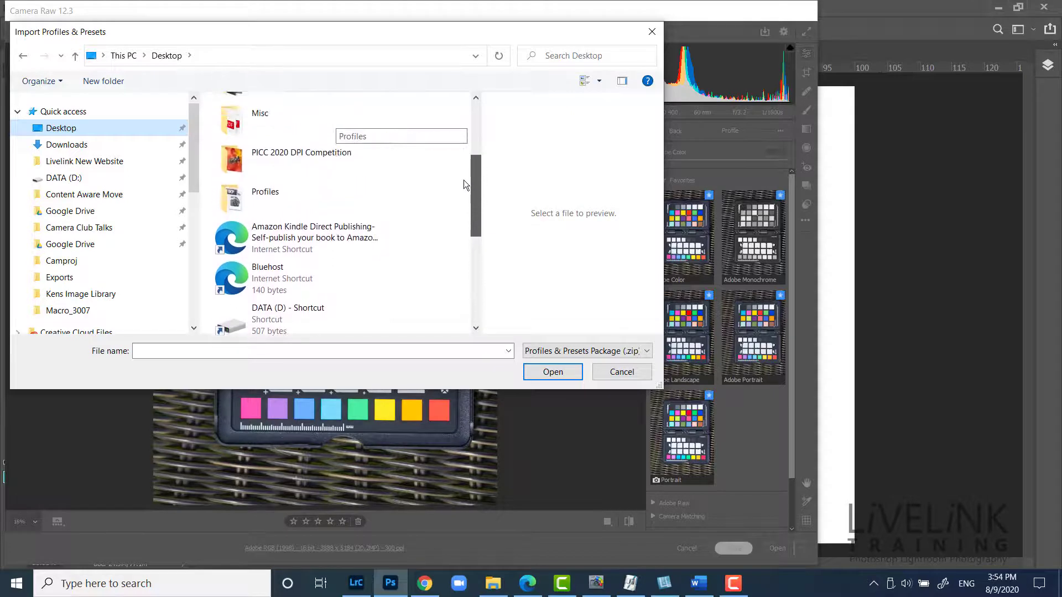
double_click(276, 191)
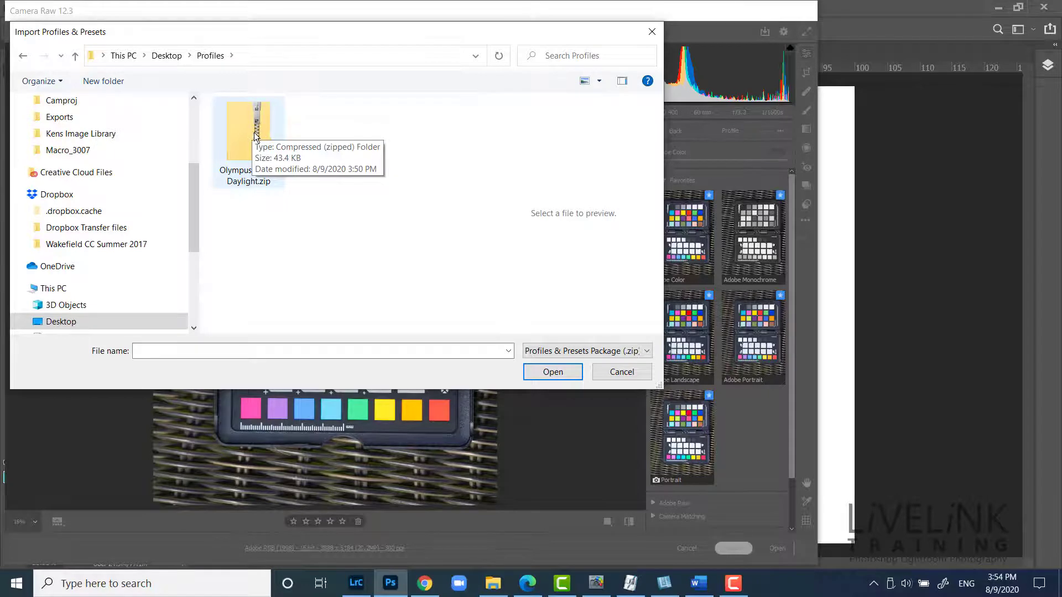
click(265, 136)
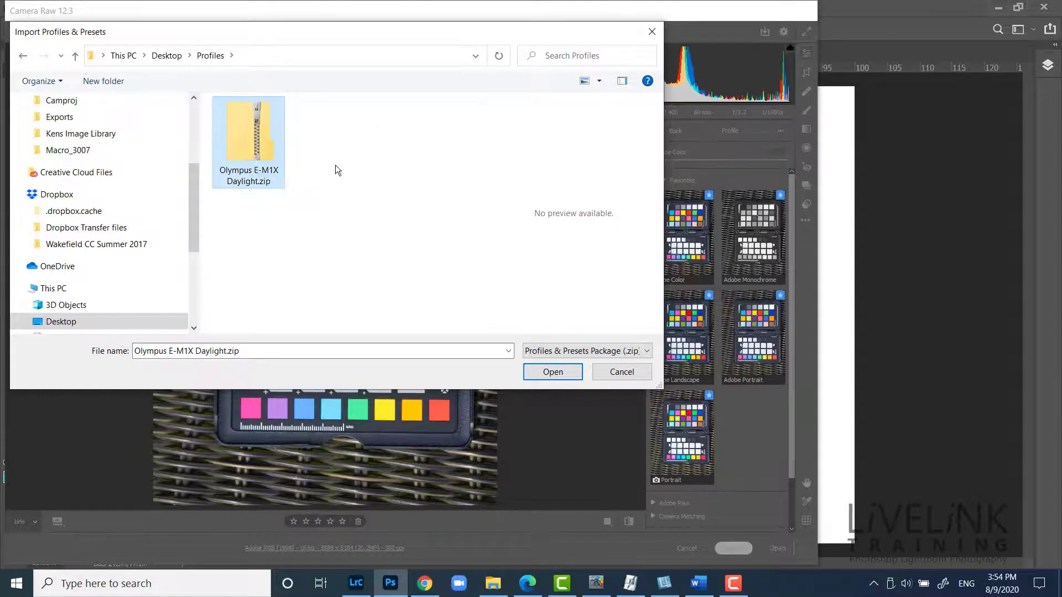
click(552, 373)
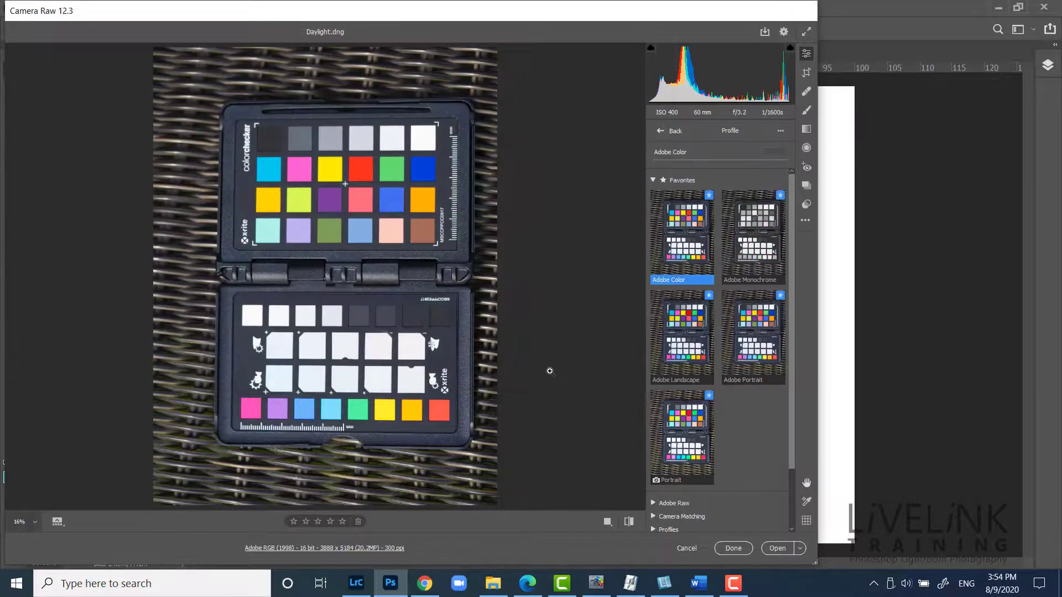
- Expand the Profiles group, preview Adobe Landscape, then reapply Adobe Color
scroll(790, 235, down, 1)
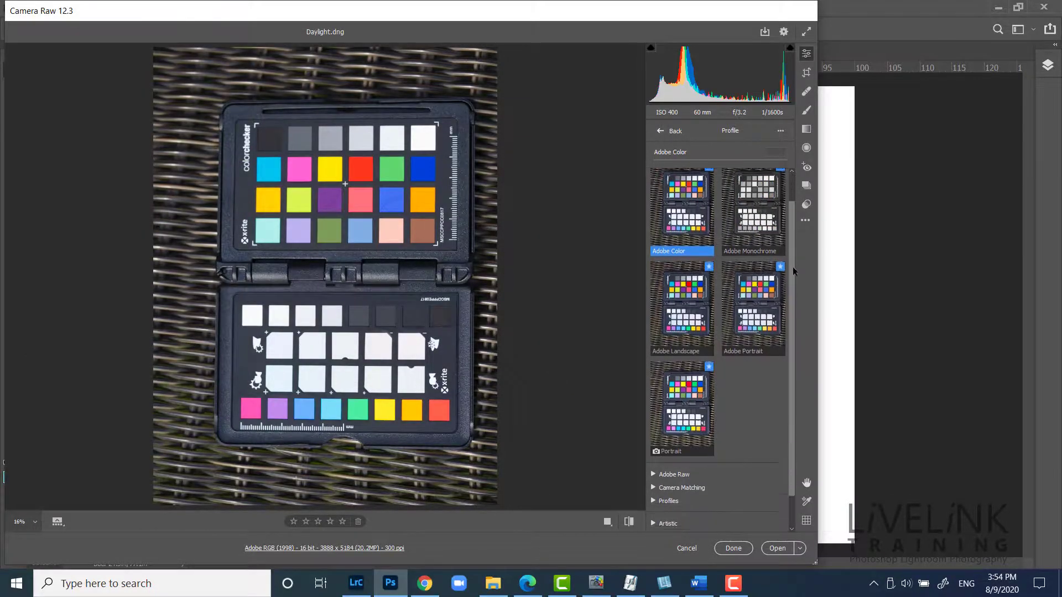
scroll(794, 277, down, 1)
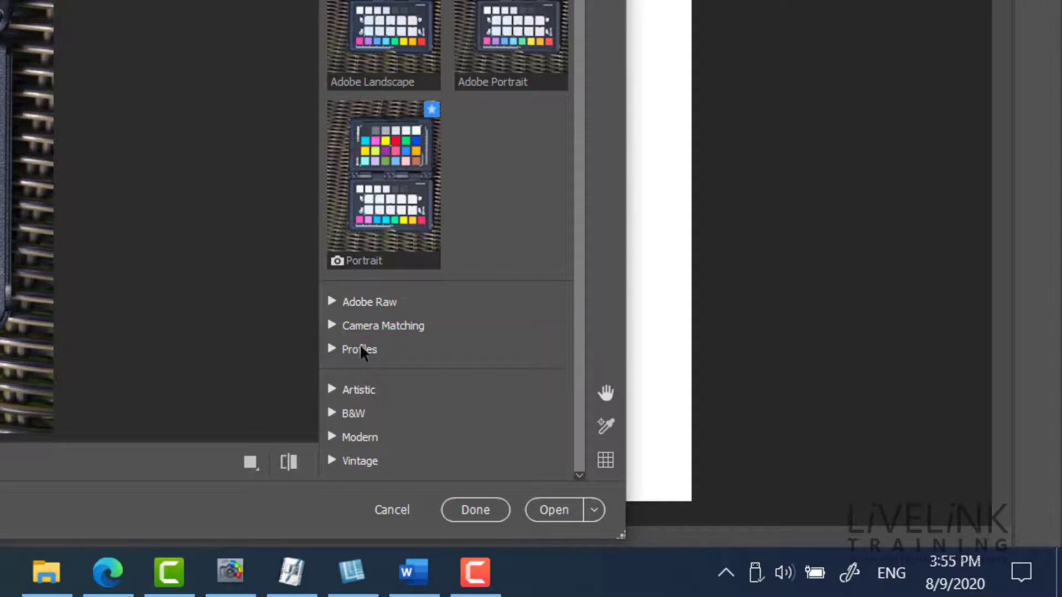
click(331, 349)
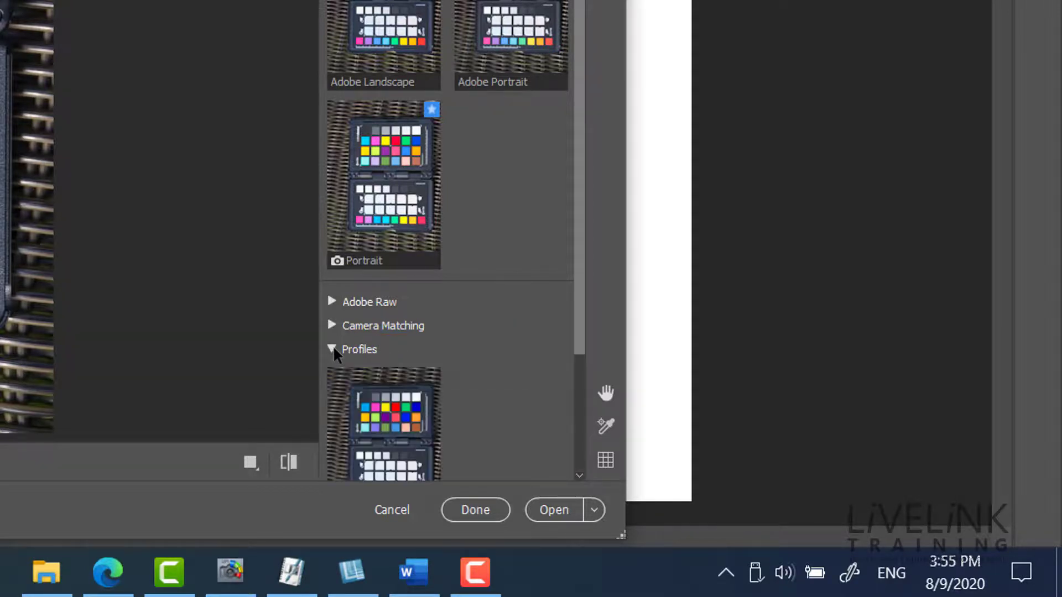
drag(580, 238, 576, 394)
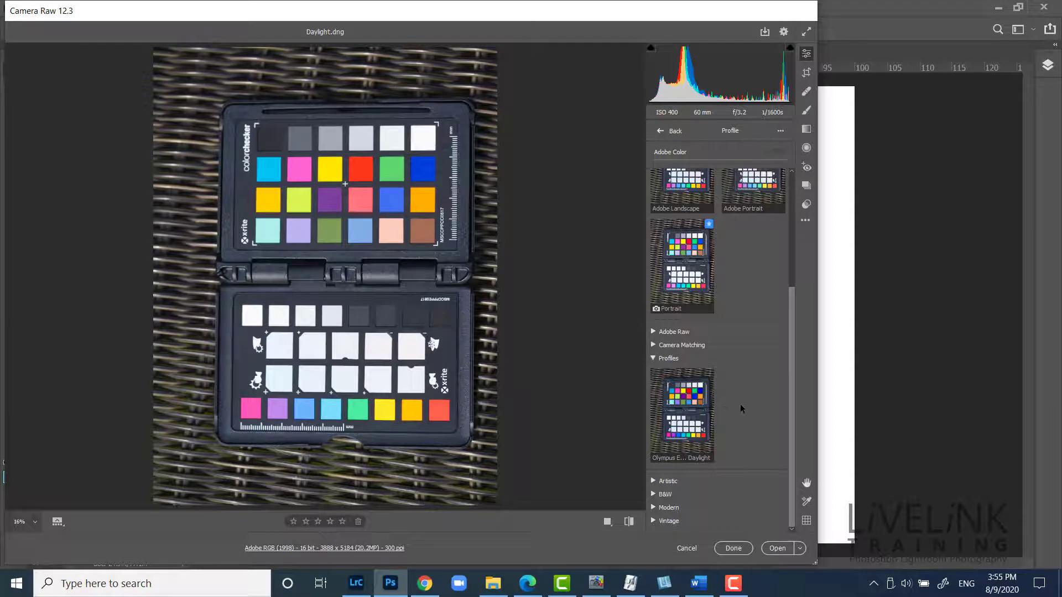
drag(790, 377, 788, 298)
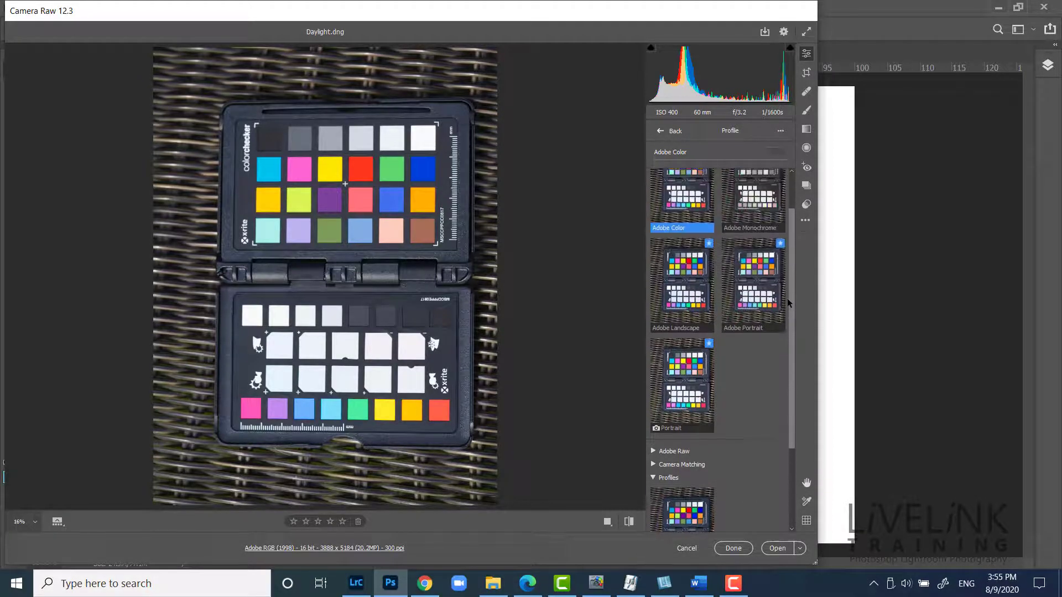
click(679, 278)
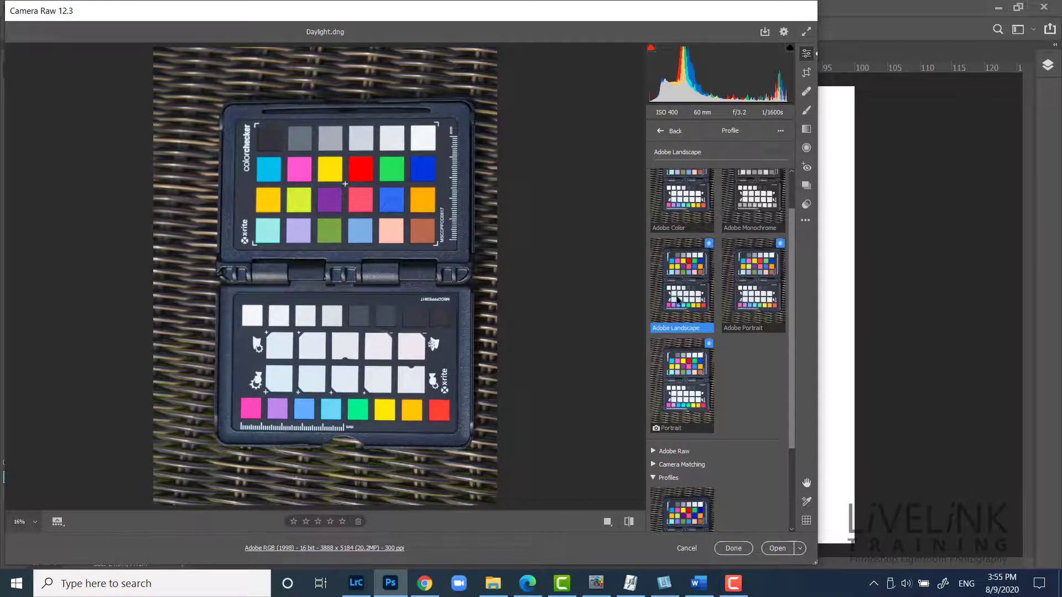
click(677, 215)
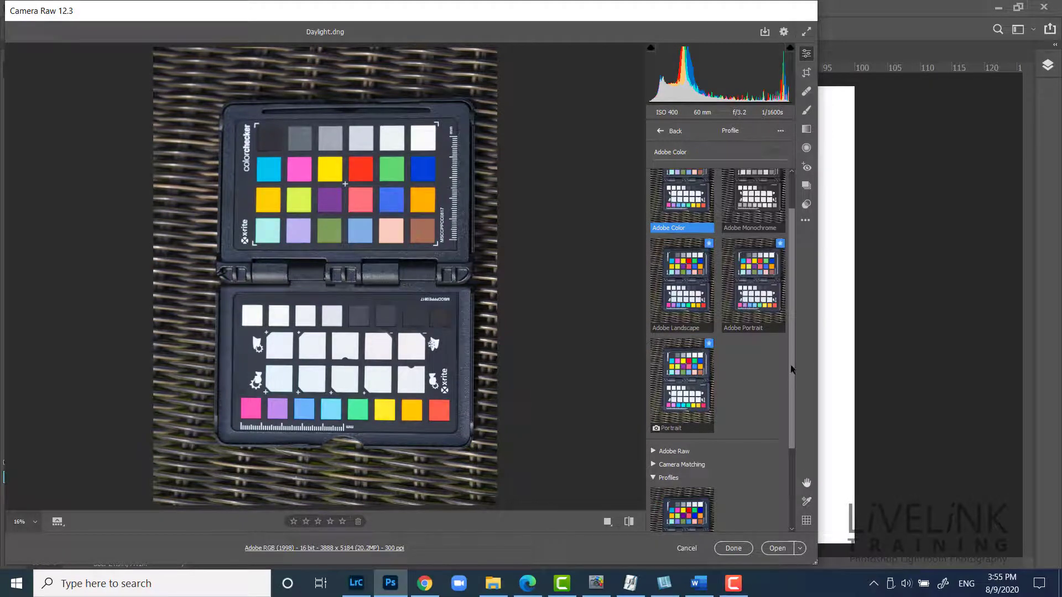
drag(792, 369, 791, 442)
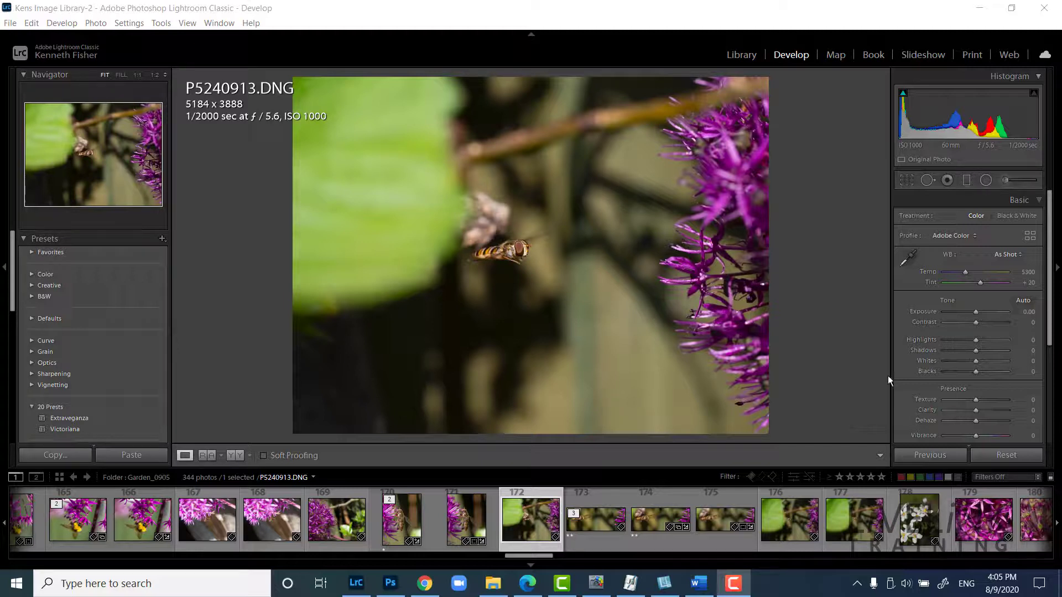
- In Lightroom's Basic panel, browse profiles and expand the Profiles (1) group
click(1029, 235)
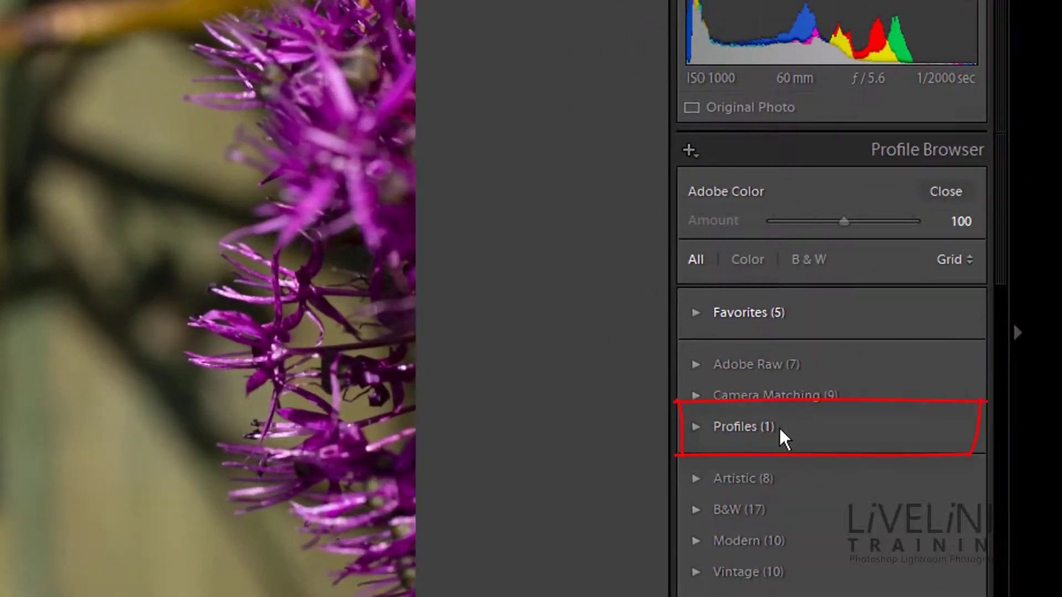
click(696, 427)
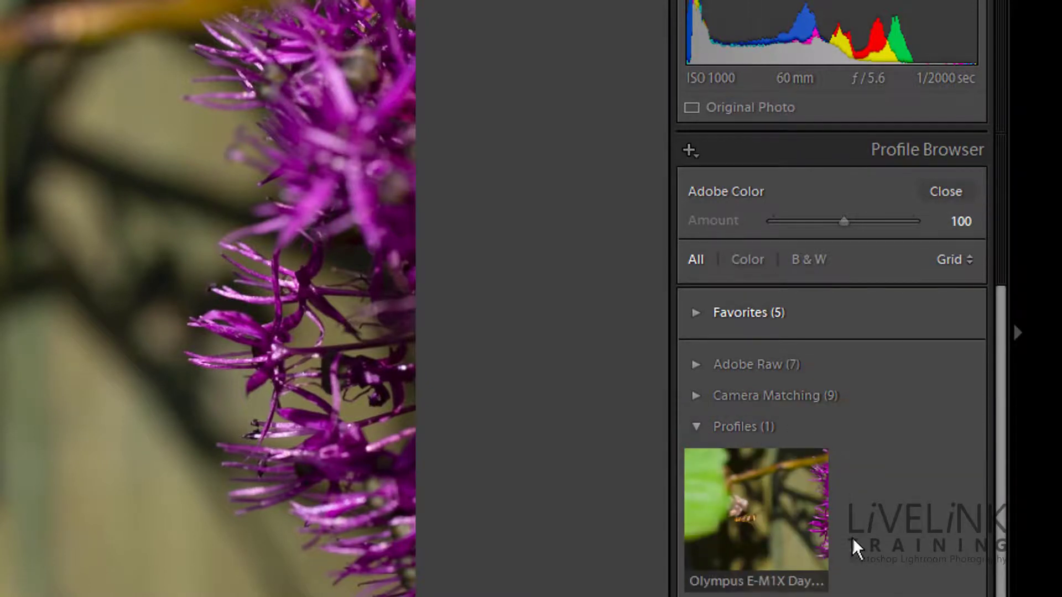